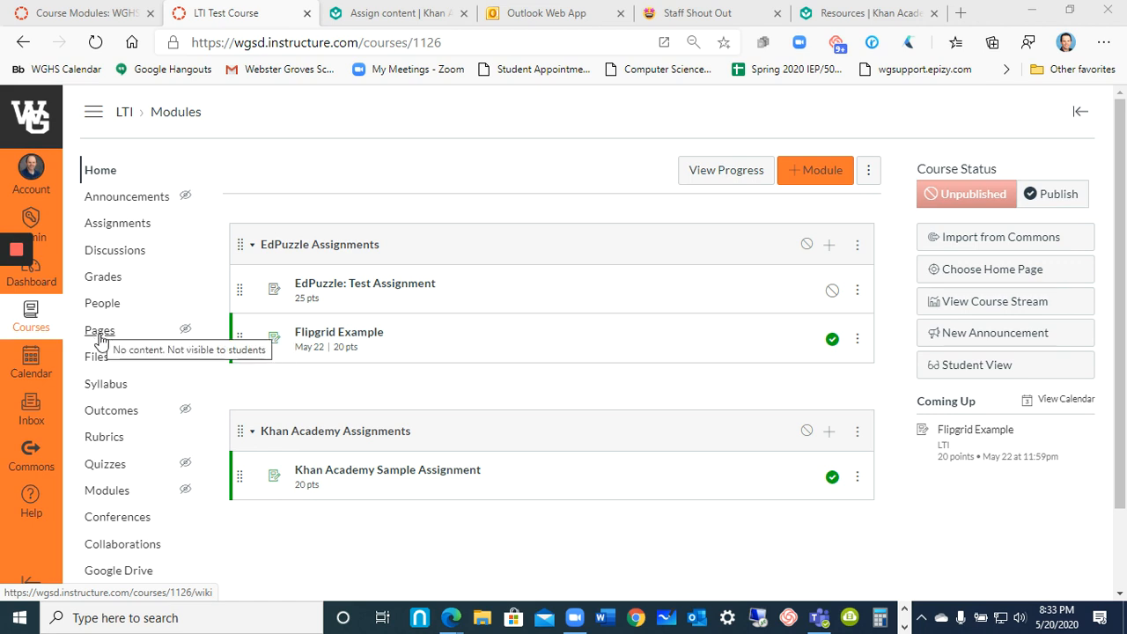
# Create a new page in the LTI course and title it "About the Teacher".
pyautogui.click(100, 332)
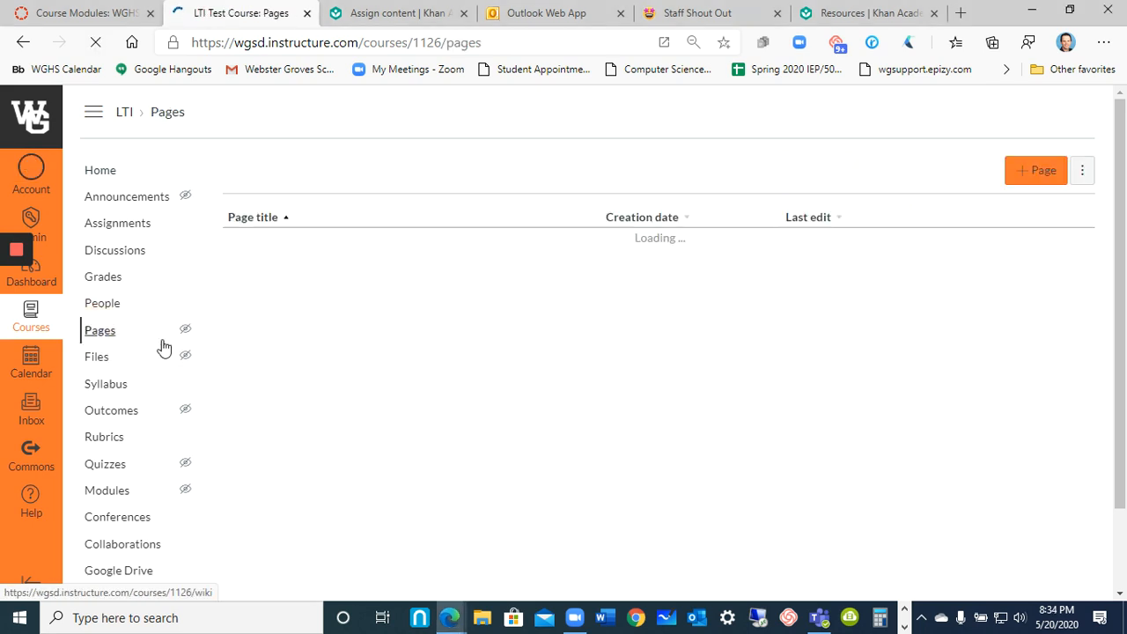
pyautogui.click(1045, 178)
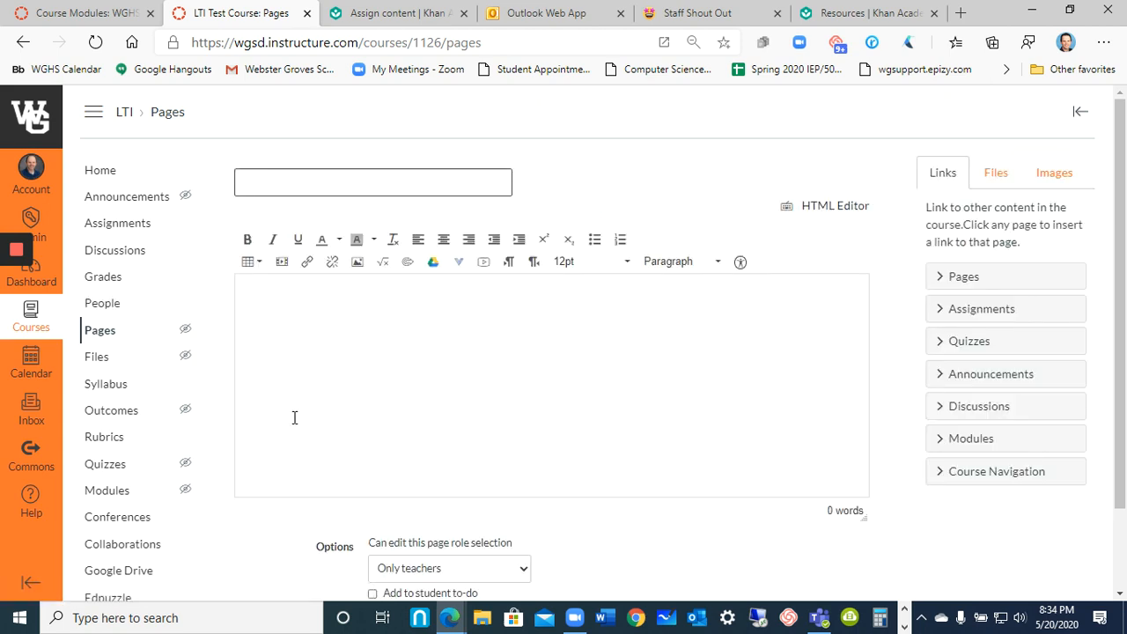
pyautogui.write('About the Te')
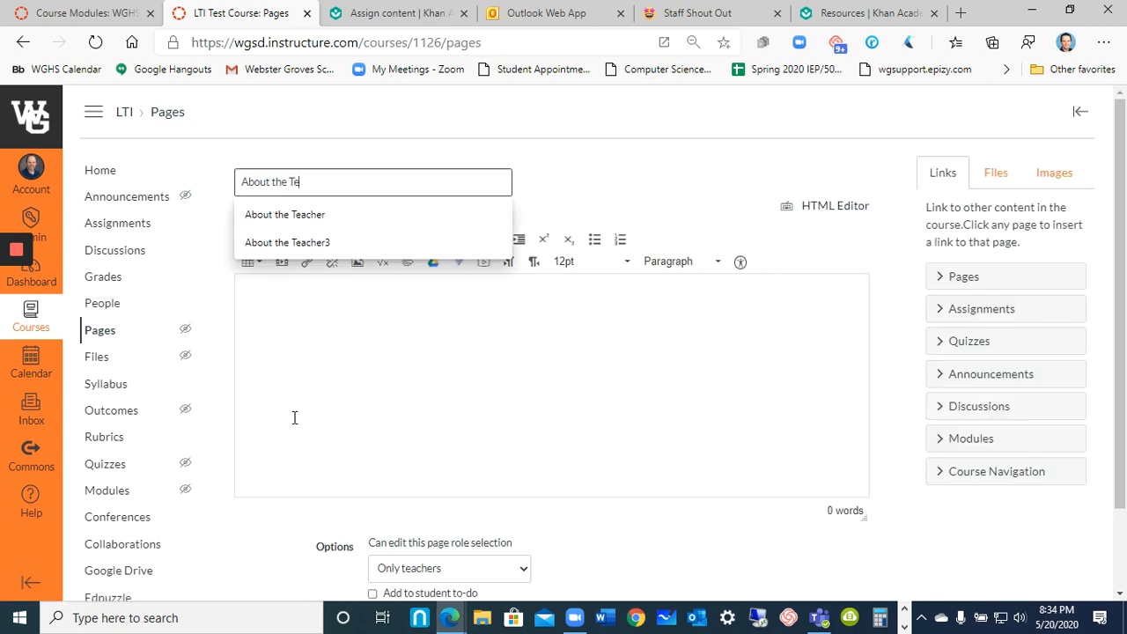
pyautogui.write('acher')
# Enter "About the Teacher" as the page's body text, then save and publish the page.
pyautogui.click(343, 412)
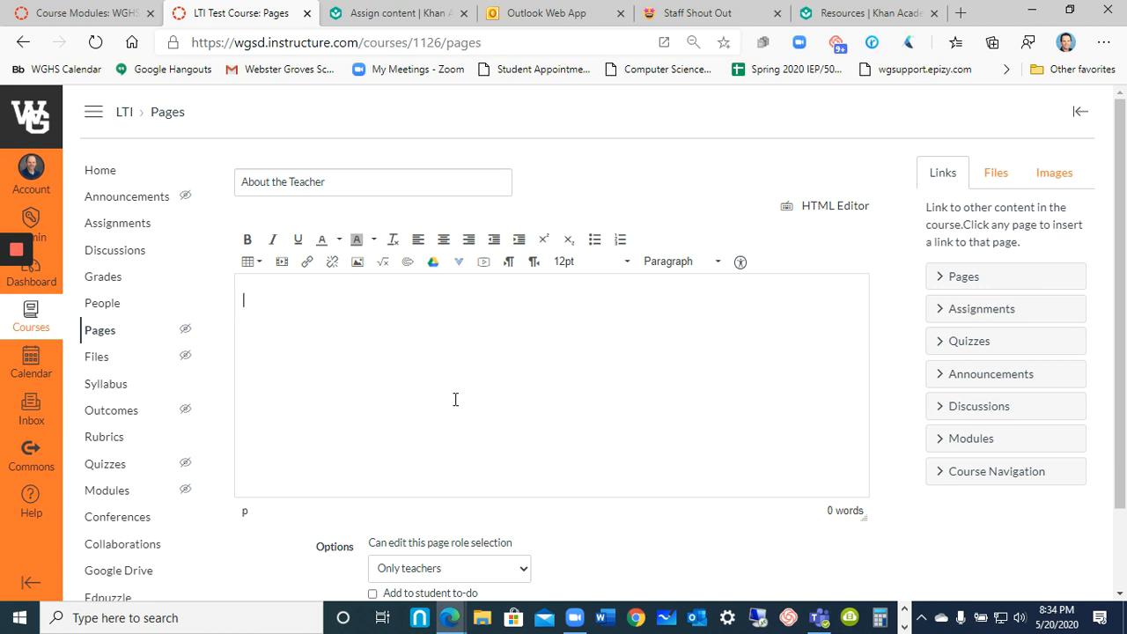
pyautogui.write('bout the Teacher')
pyautogui.scroll(-2, 538, 353)
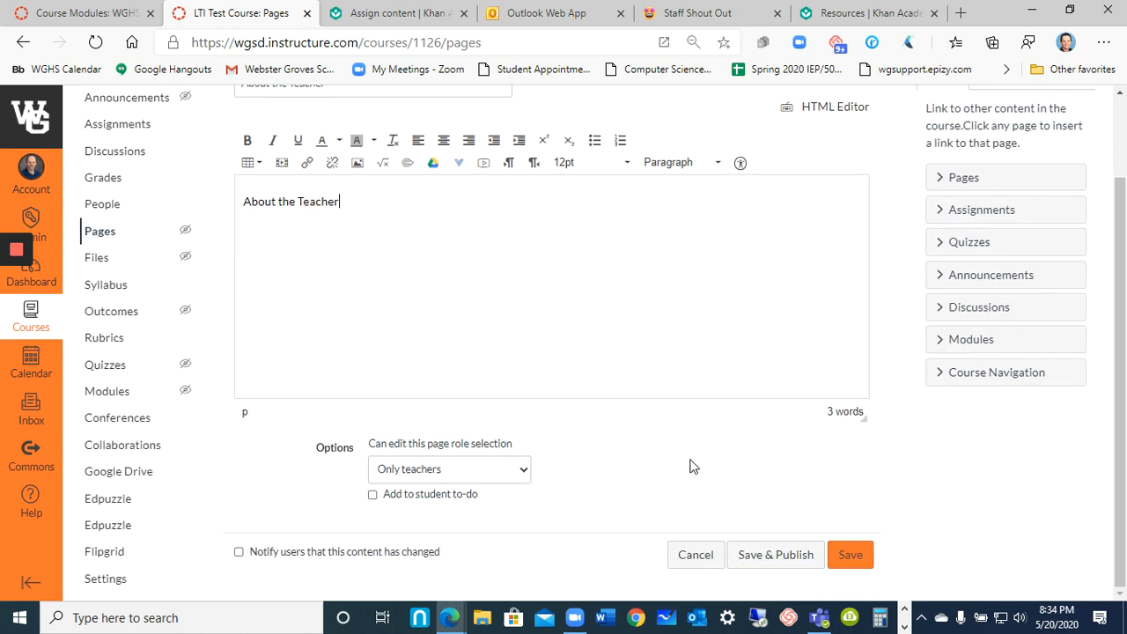
pyautogui.click(758, 562)
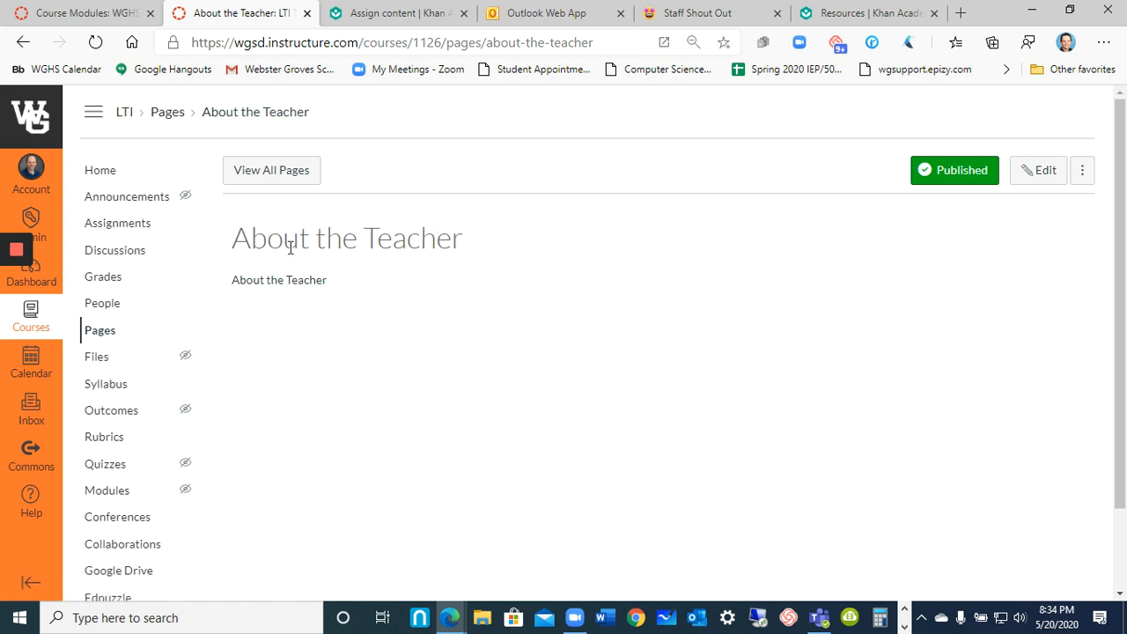
# Copy the web address of the published About the Teacher page.
pyautogui.click(331, 45)
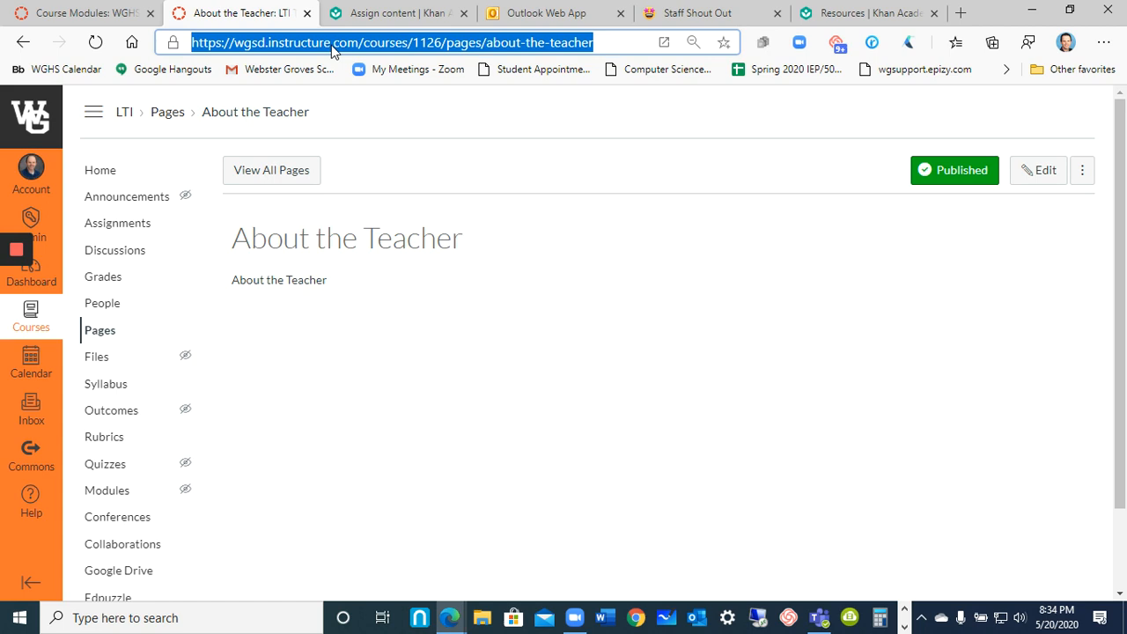
pyautogui.rightClick(337, 46)
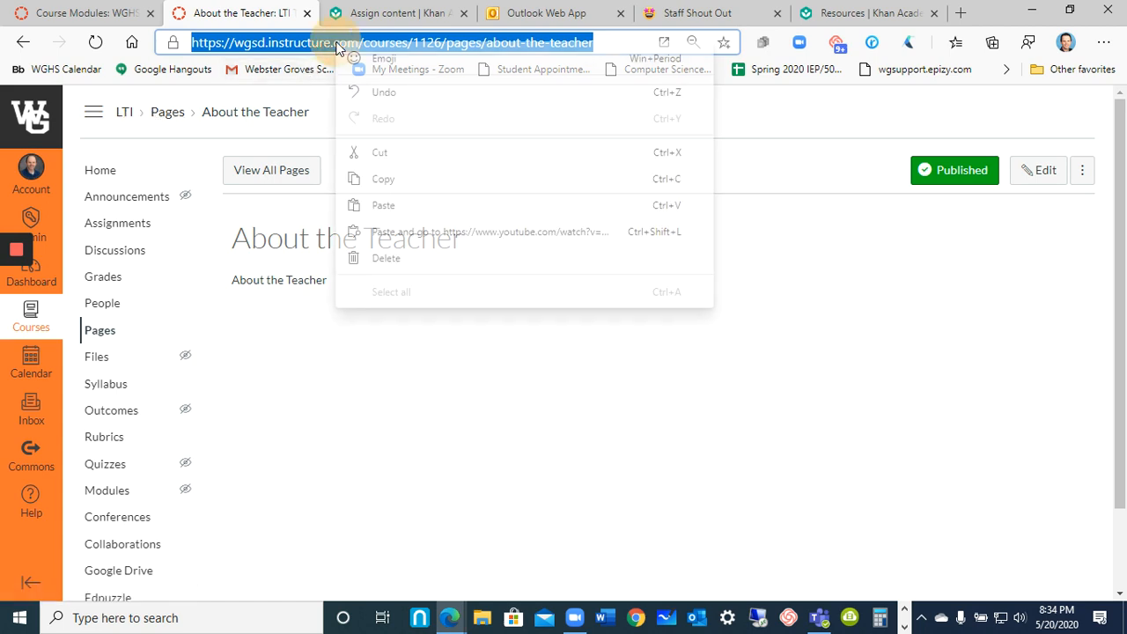
pyautogui.click(390, 181)
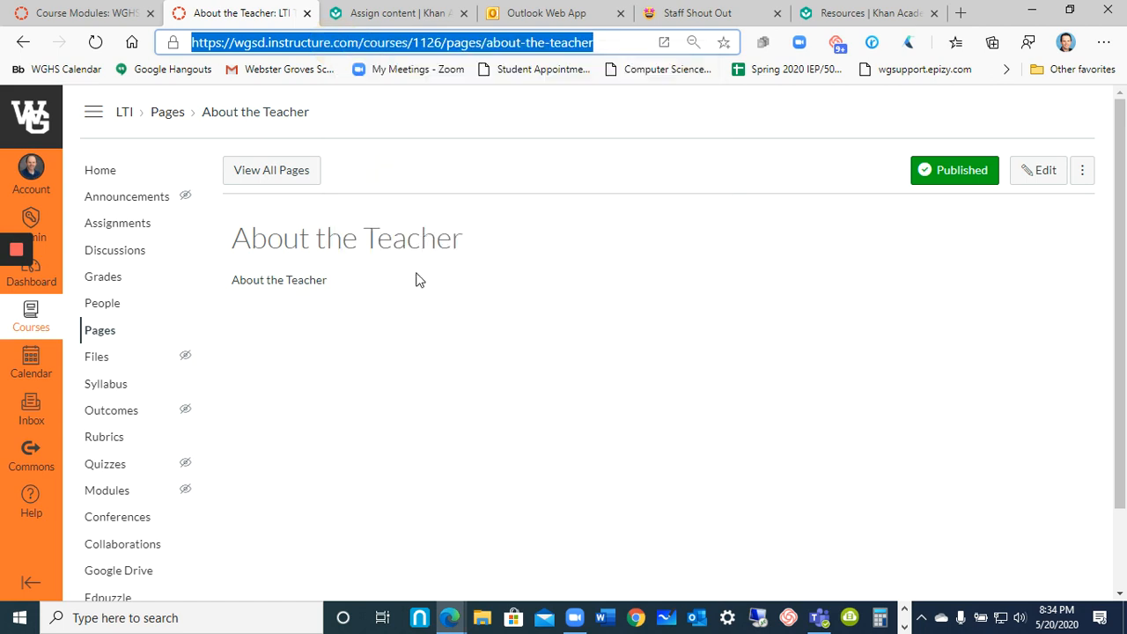
# Find the Redirect Tool among the course's external apps by filtering for "redirect" and start adding it.
pyautogui.scroll(-1, 382, 355)
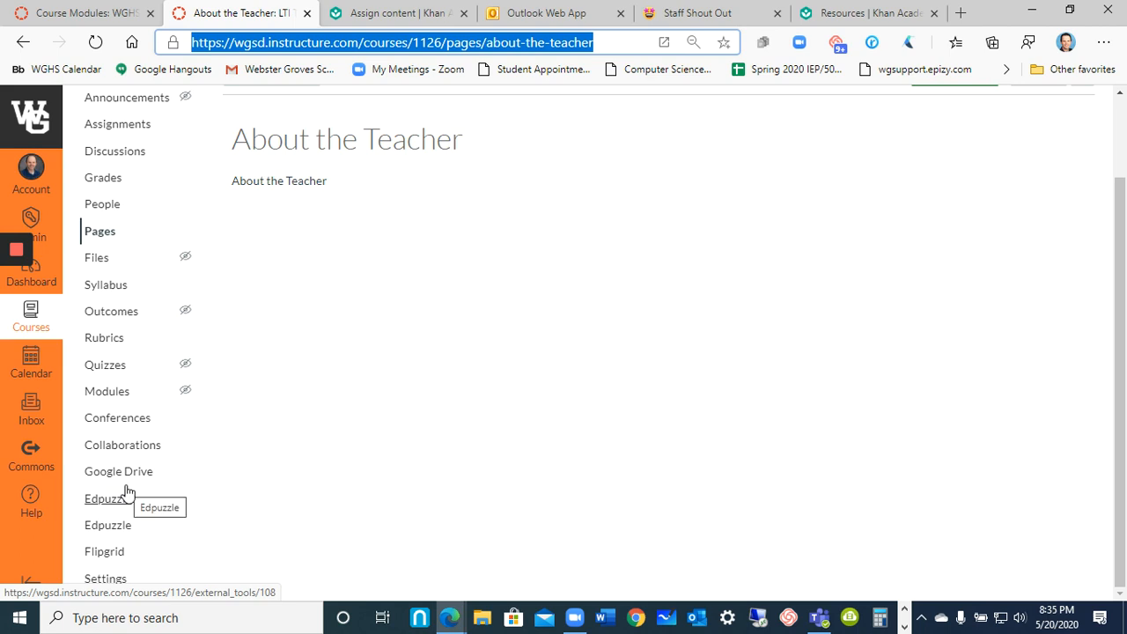
pyautogui.click(106, 581)
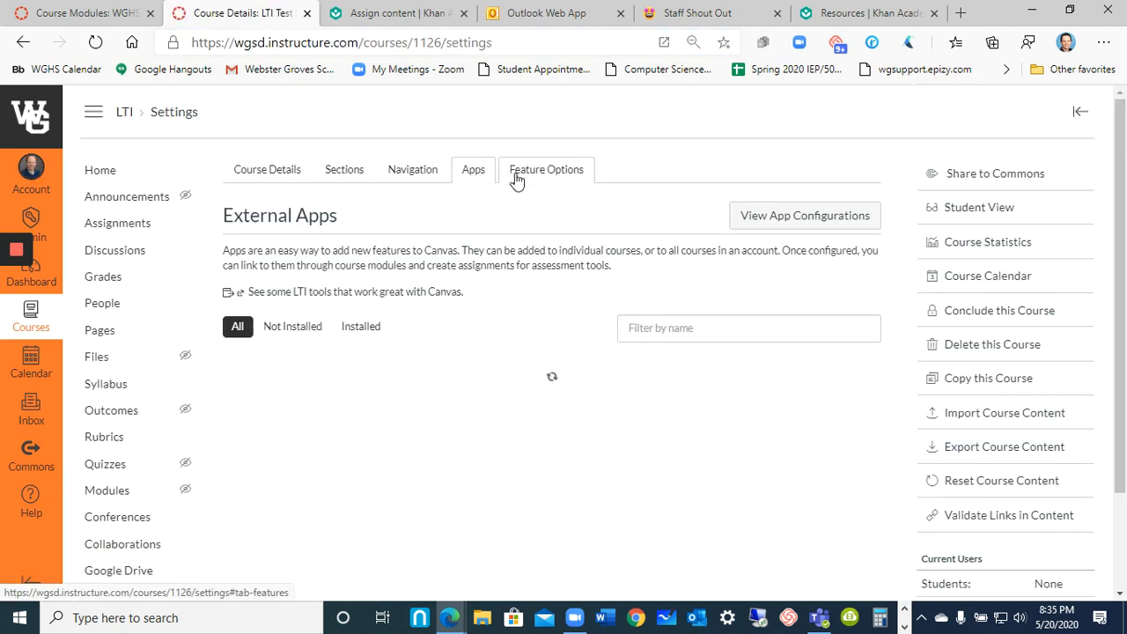
pyautogui.click(663, 329)
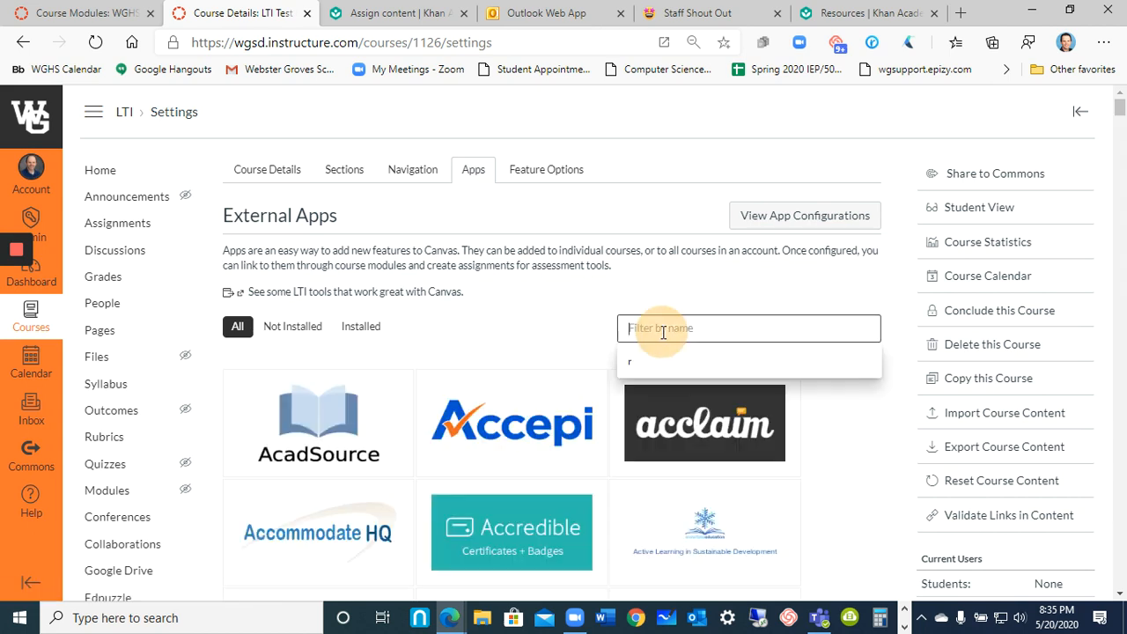
pyautogui.write('redirect')
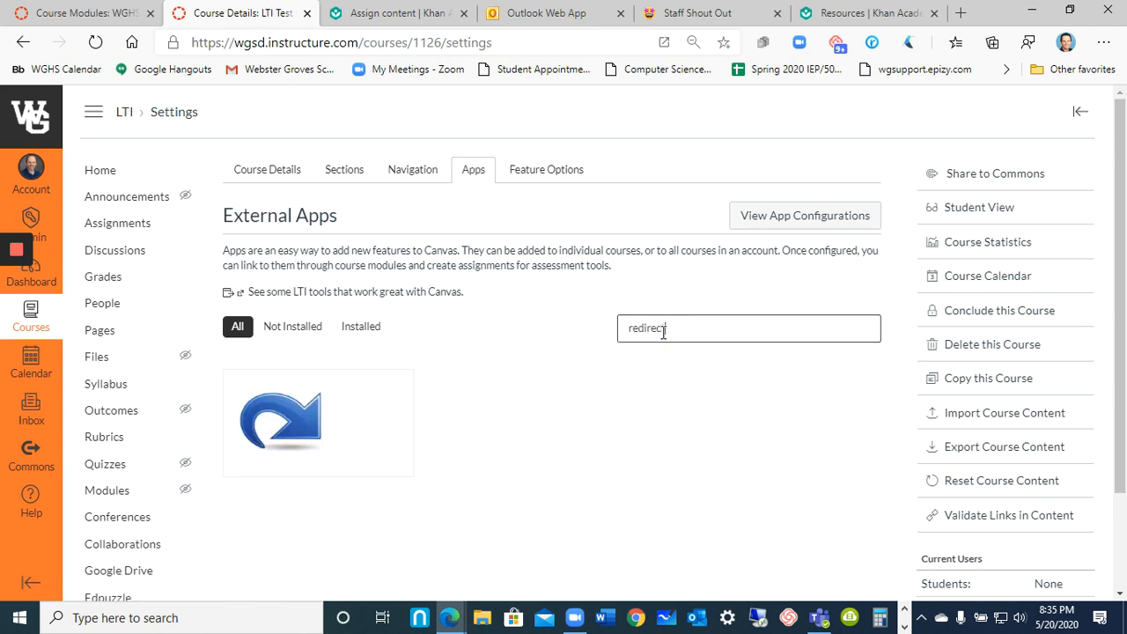
pyautogui.moveTo(311, 430)
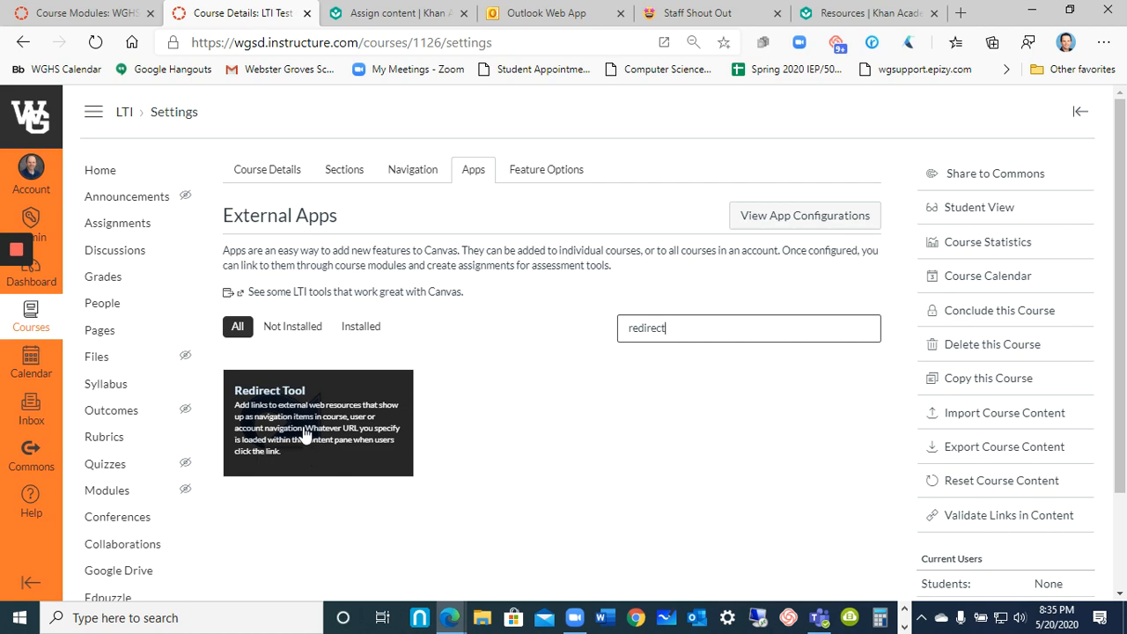
pyautogui.click(305, 432)
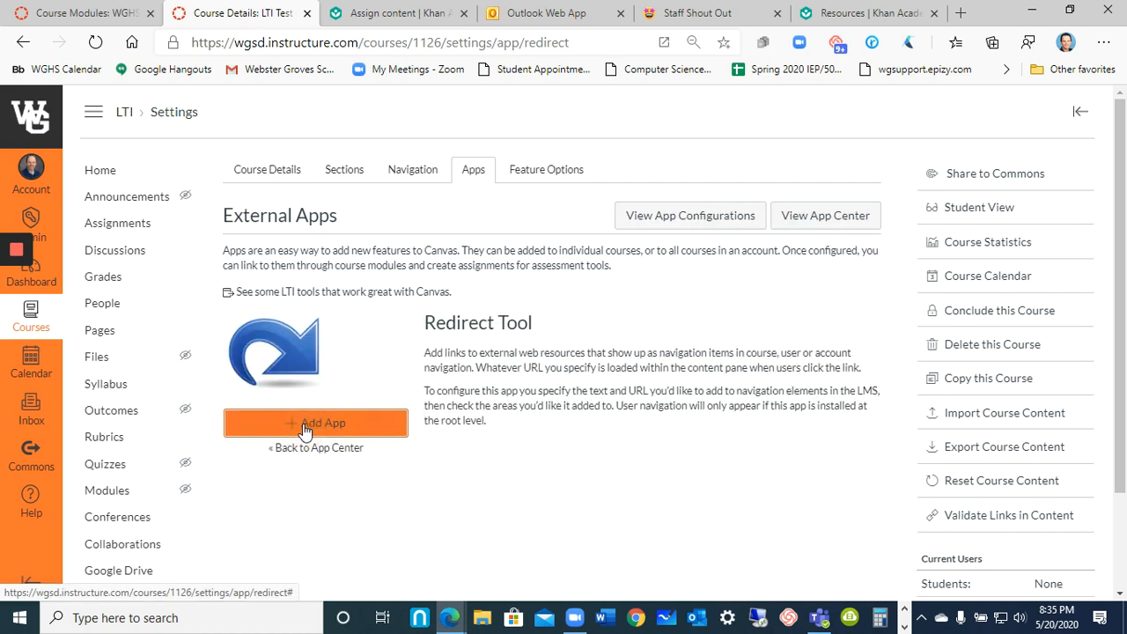
pyautogui.click(305, 426)
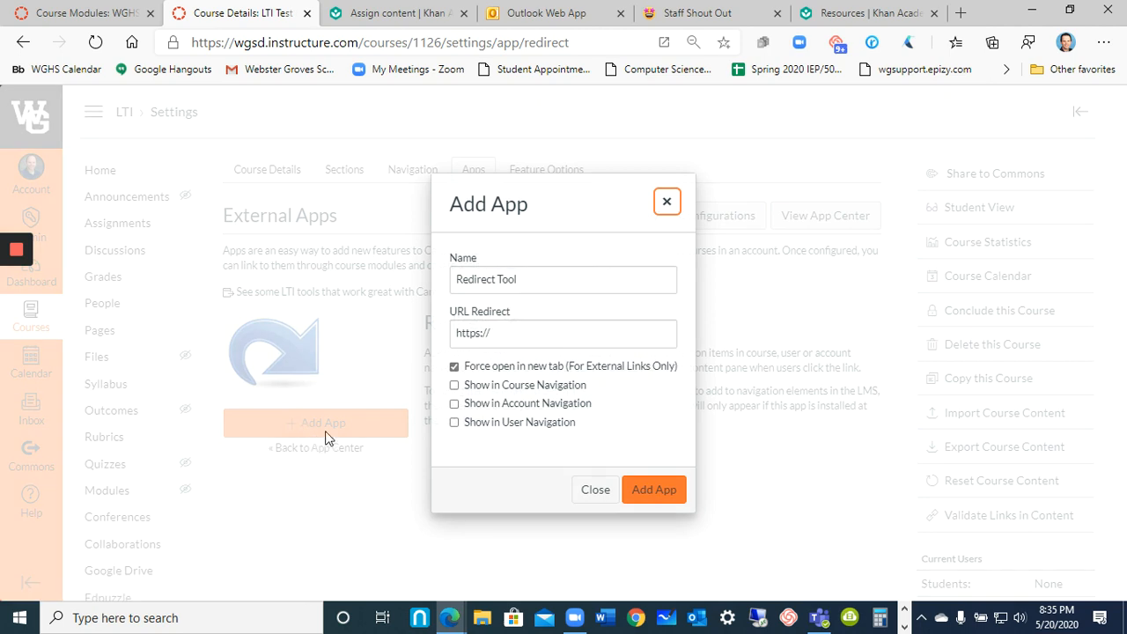
# Set the app's redirect URL to the copied page address and name the app "About the Teacher".
pyautogui.click(498, 336)
pyautogui.doubleClick(498, 336)
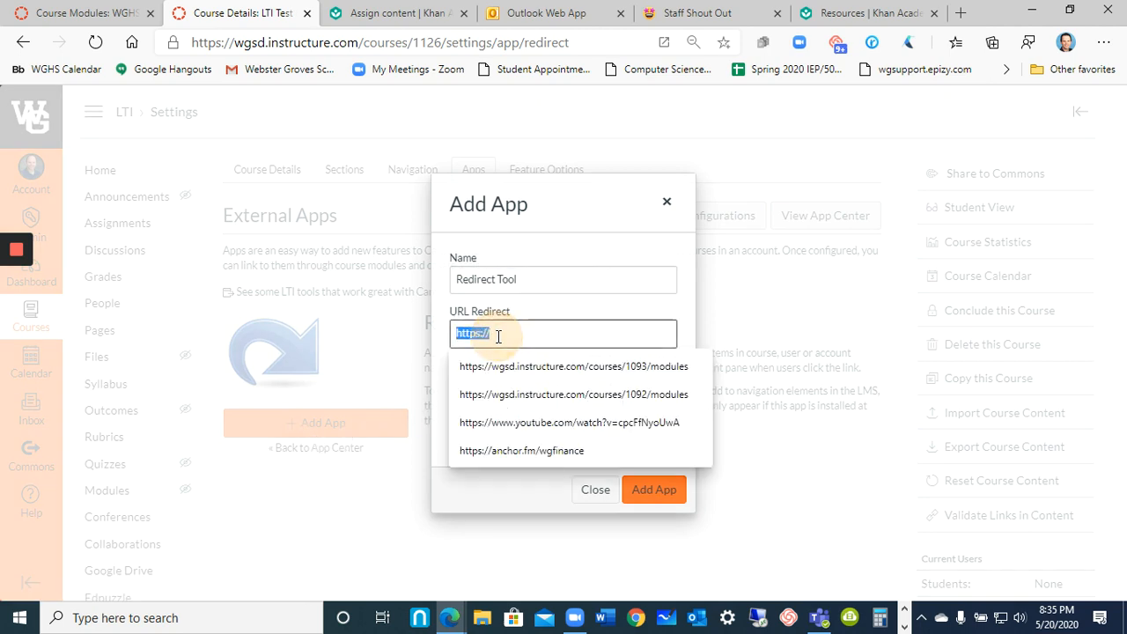
pyautogui.hotkey('ctrl', 'v')
pyautogui.click(506, 281)
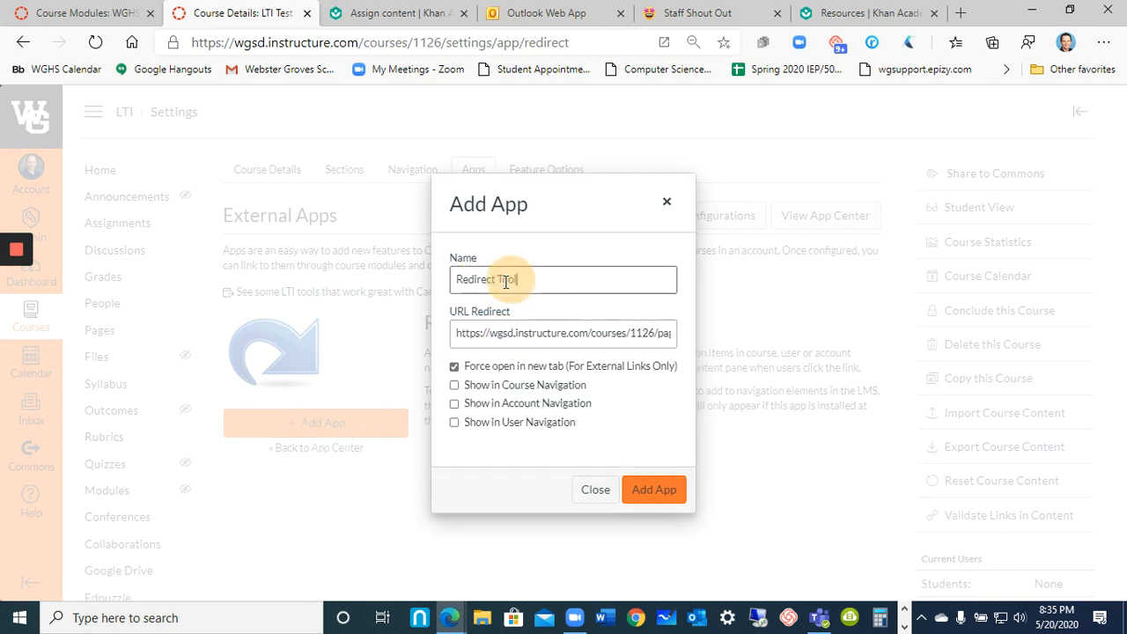
pyautogui.tripleClick(506, 281)
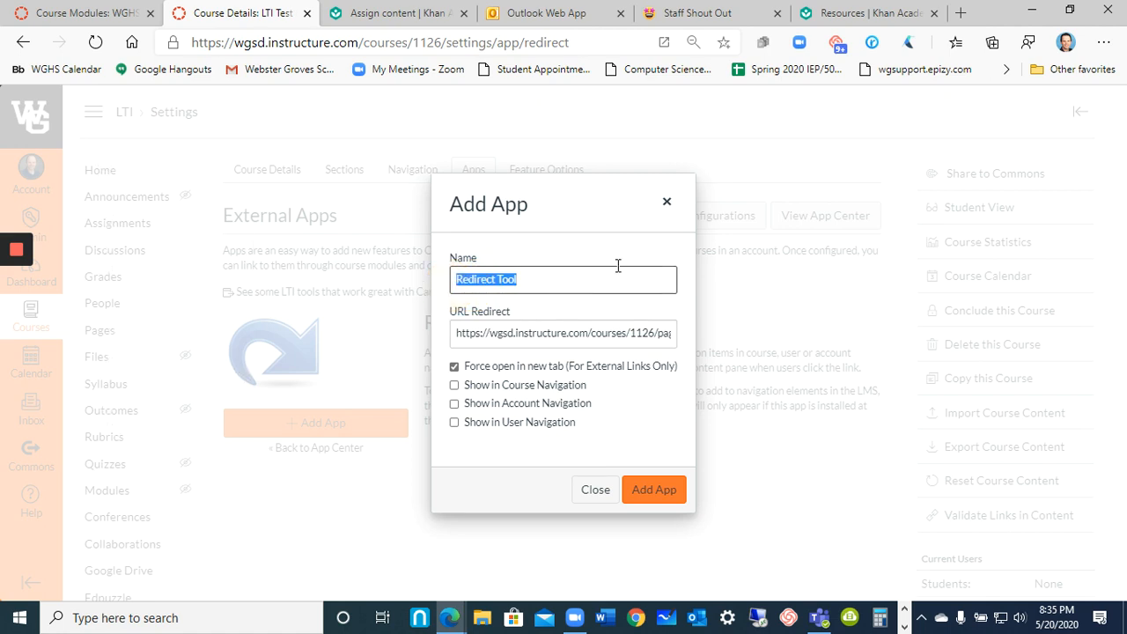
pyautogui.write('About the')
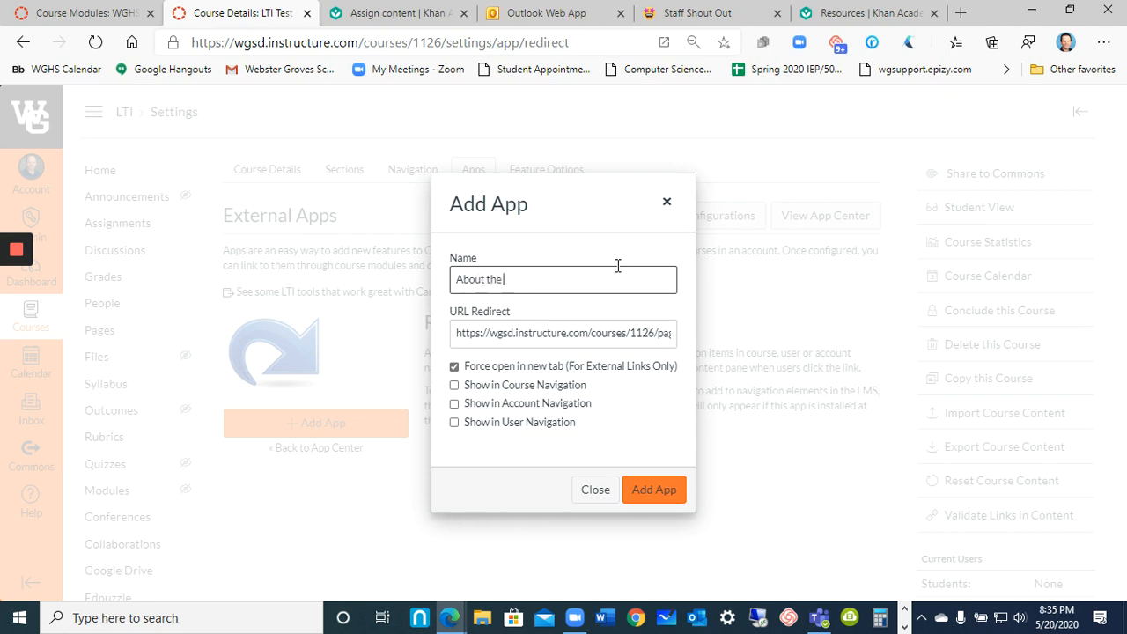
pyautogui.write(' Teacher')
# Turn off forced opening in a new tab, enable showing in Course Navigation, and add the app.
pyautogui.click(525, 371)
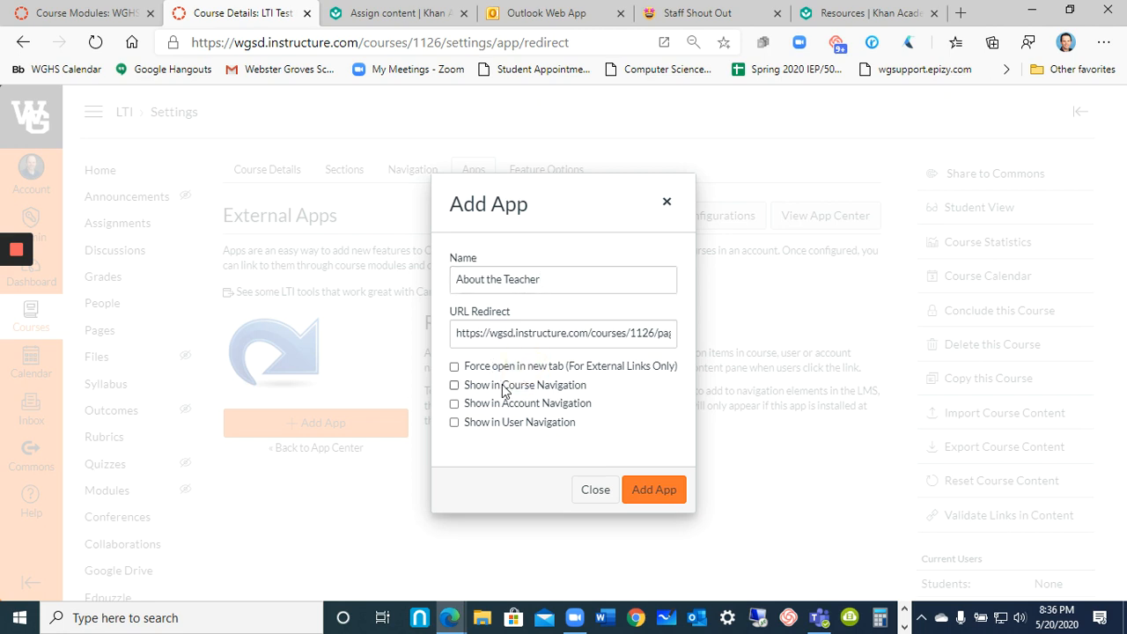
pyautogui.click(501, 386)
pyautogui.click(661, 498)
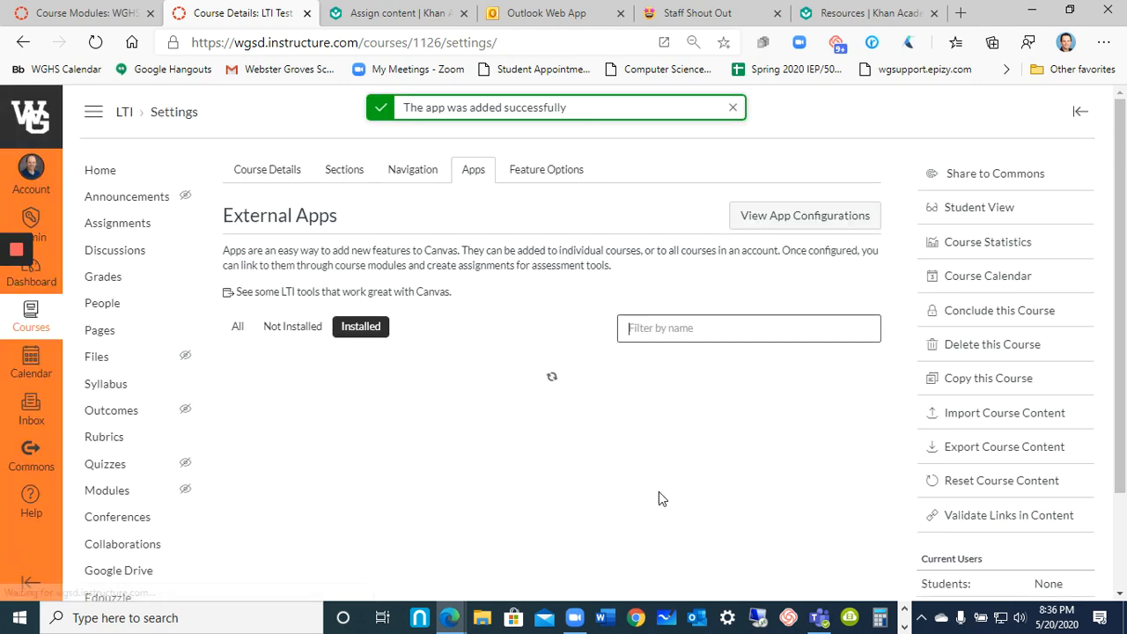
# Return to the course home page and test the About the Teacher link in the course navigation.
pyautogui.scroll(-1, 546, 475)
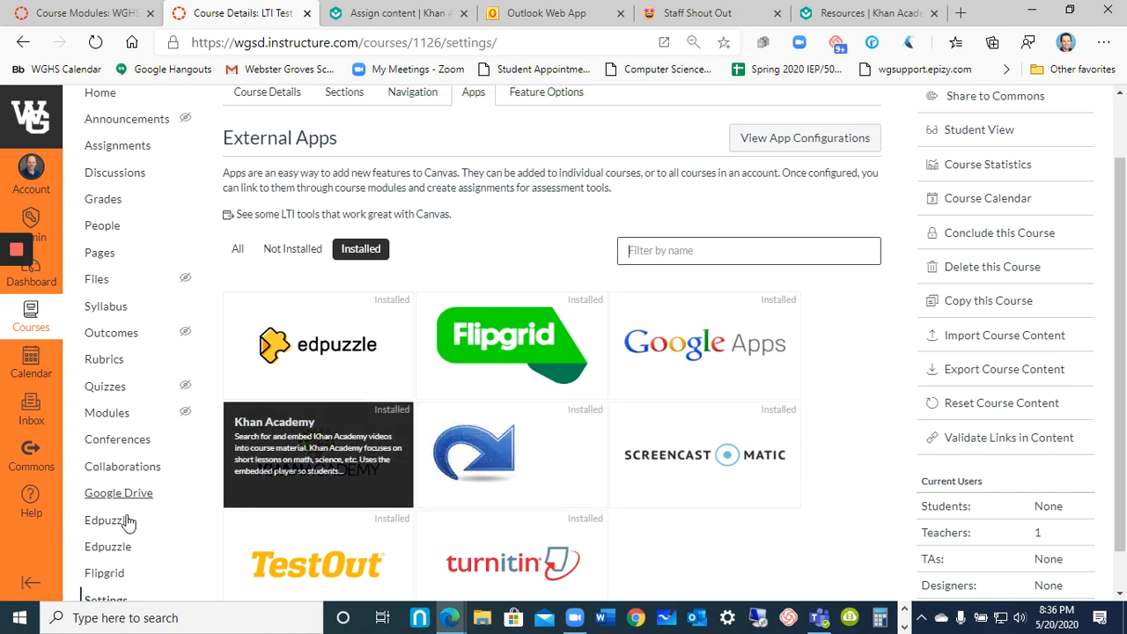
pyautogui.scroll(-1, 93, 511)
pyautogui.scroll(2, 126, 520)
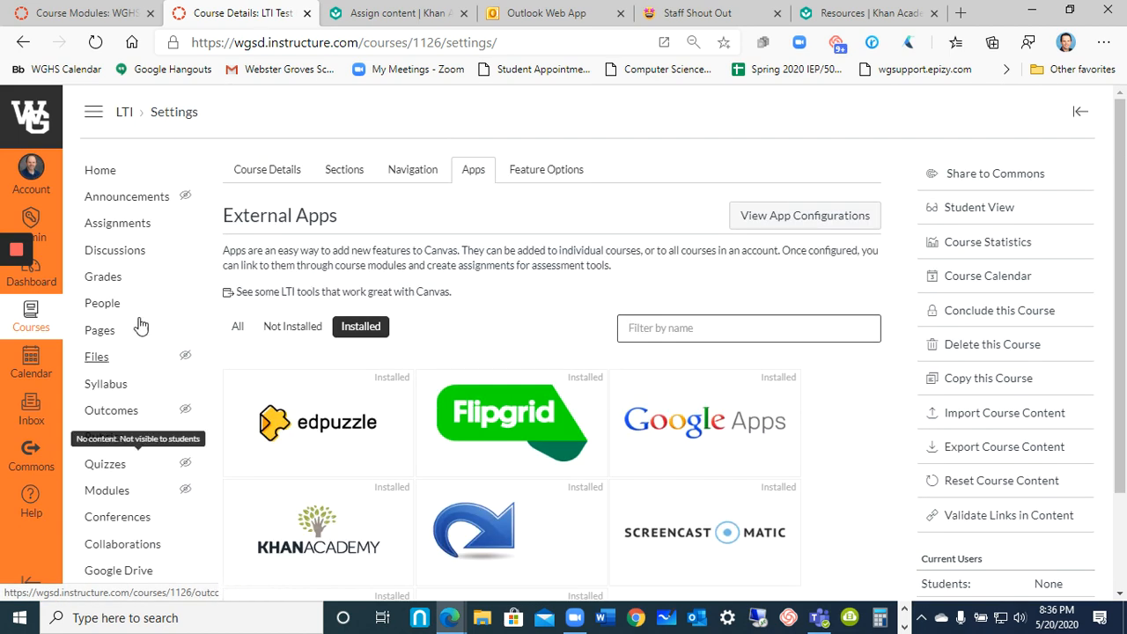
pyautogui.click(125, 115)
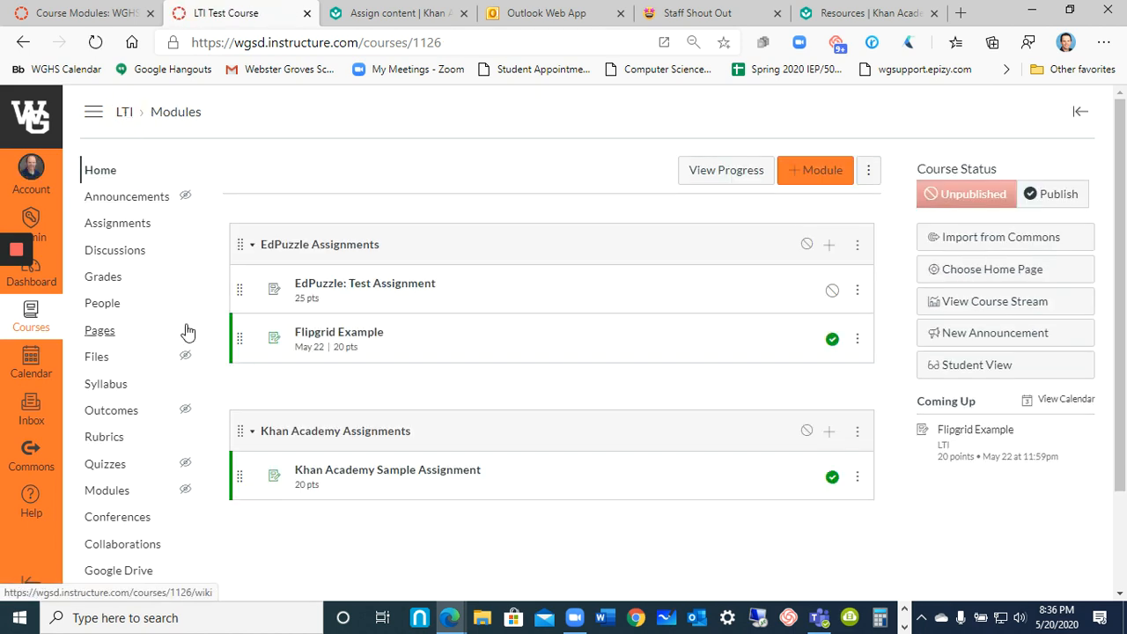
pyautogui.scroll(-2, 181, 343)
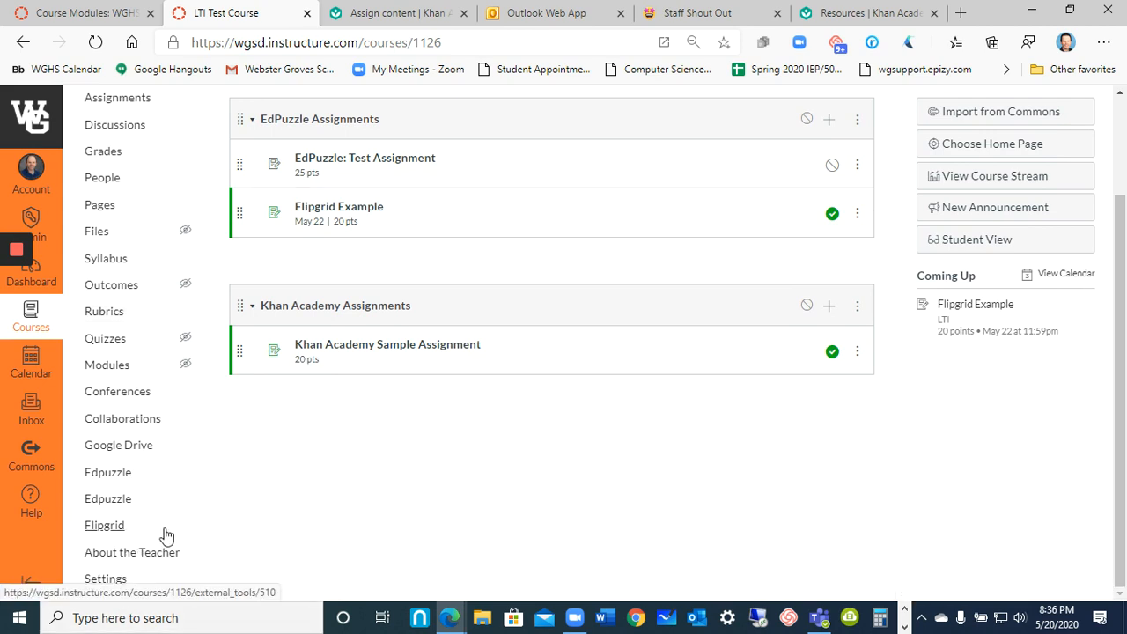
pyautogui.click(154, 554)
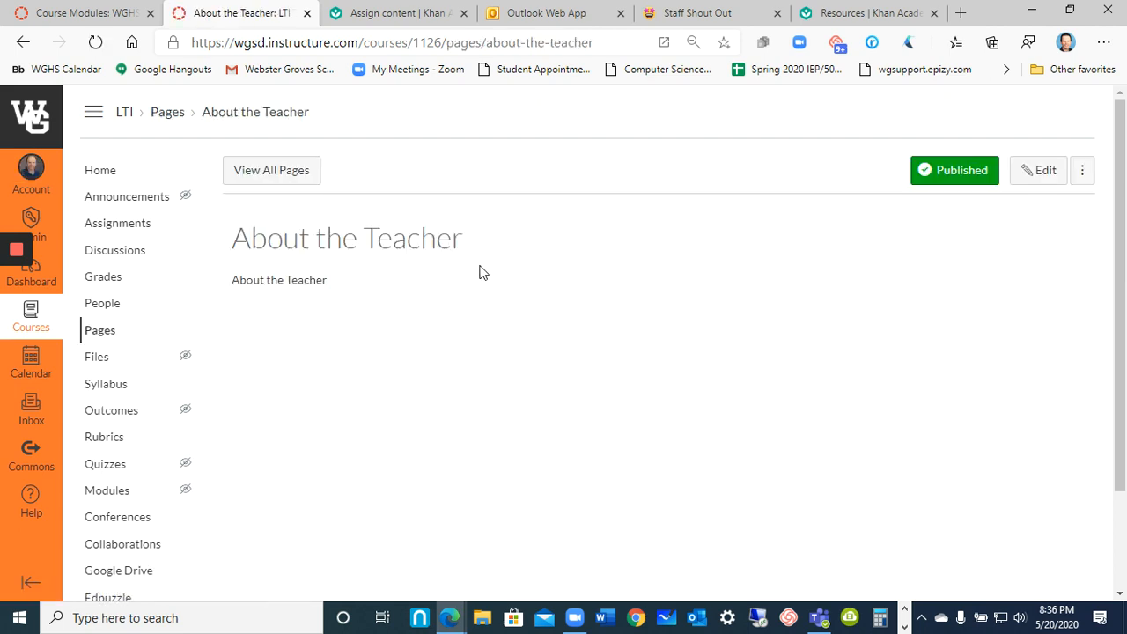
# Move About the Teacher directly below Home in the course navigation order and save the change.
pyautogui.scroll(-3, 106, 578)
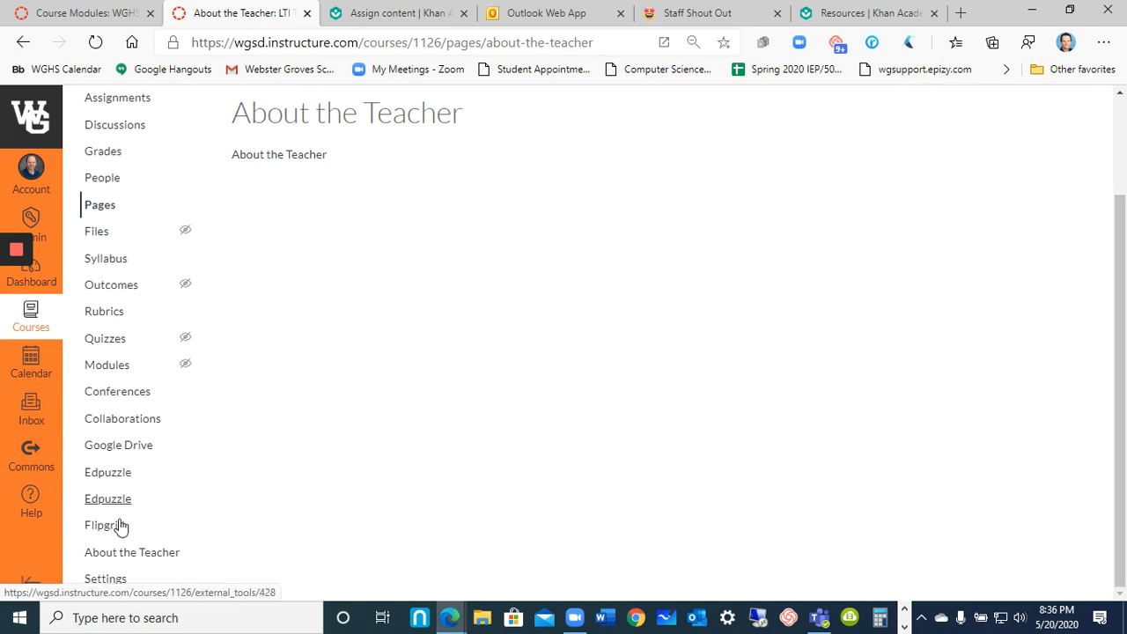
pyautogui.click(108, 583)
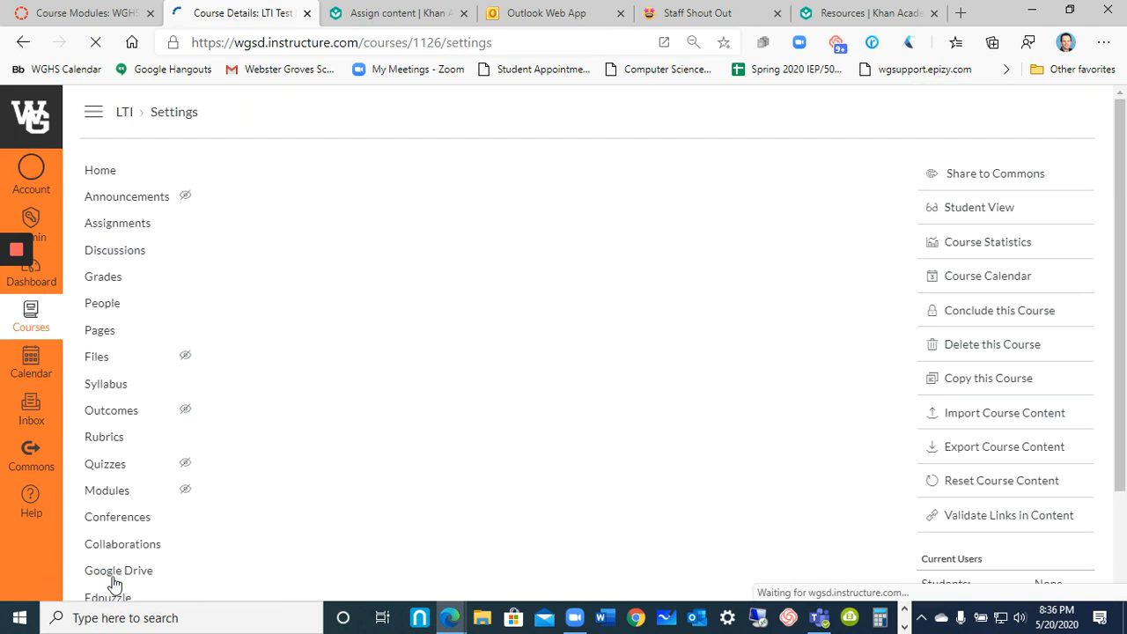
pyautogui.click(409, 170)
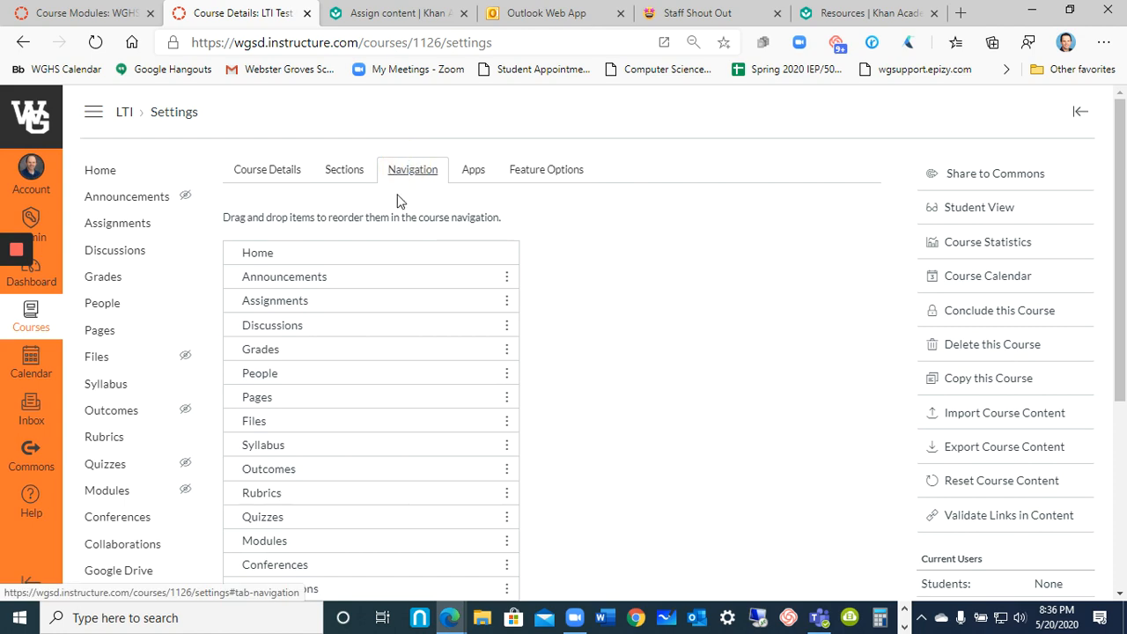
pyautogui.scroll(-5, 299, 458)
pyautogui.moveTo(281, 483); pyautogui.dragTo(308, 282)
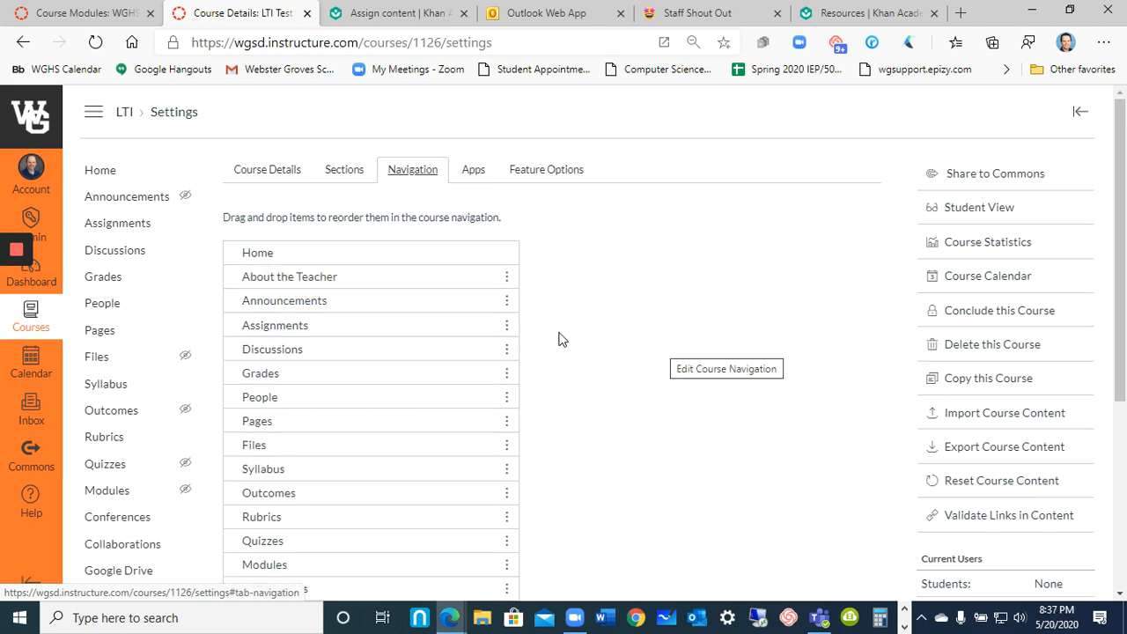
pyautogui.scroll(-4, 562, 339)
pyautogui.click(248, 555)
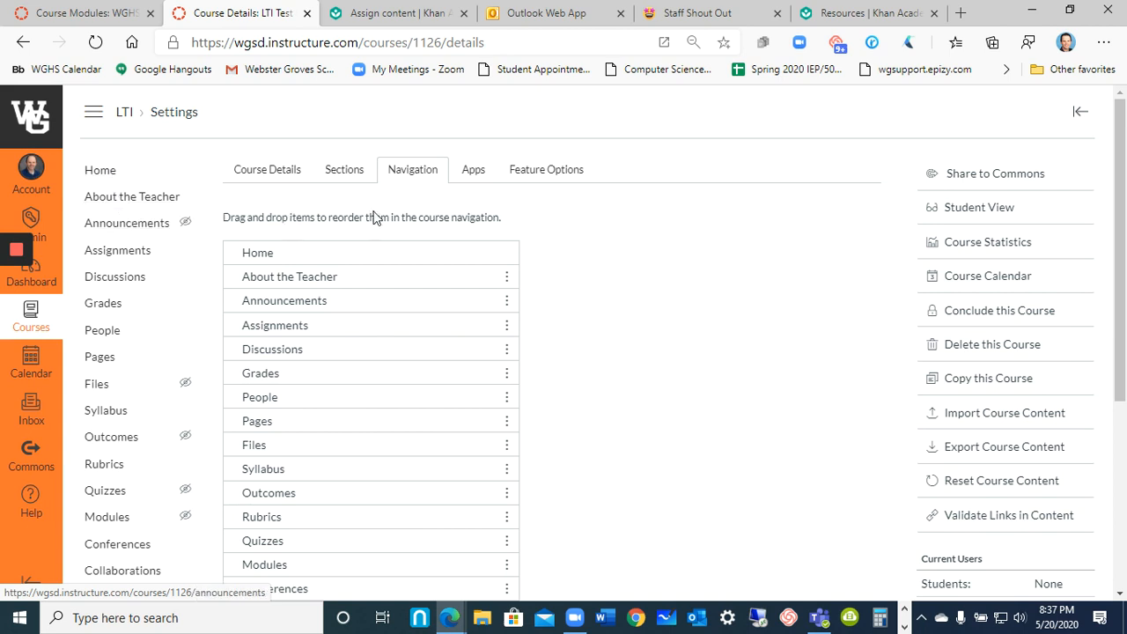
# Open the About the Teacher app's configuration for editing from the course's external app configurations.
pyautogui.click(477, 178)
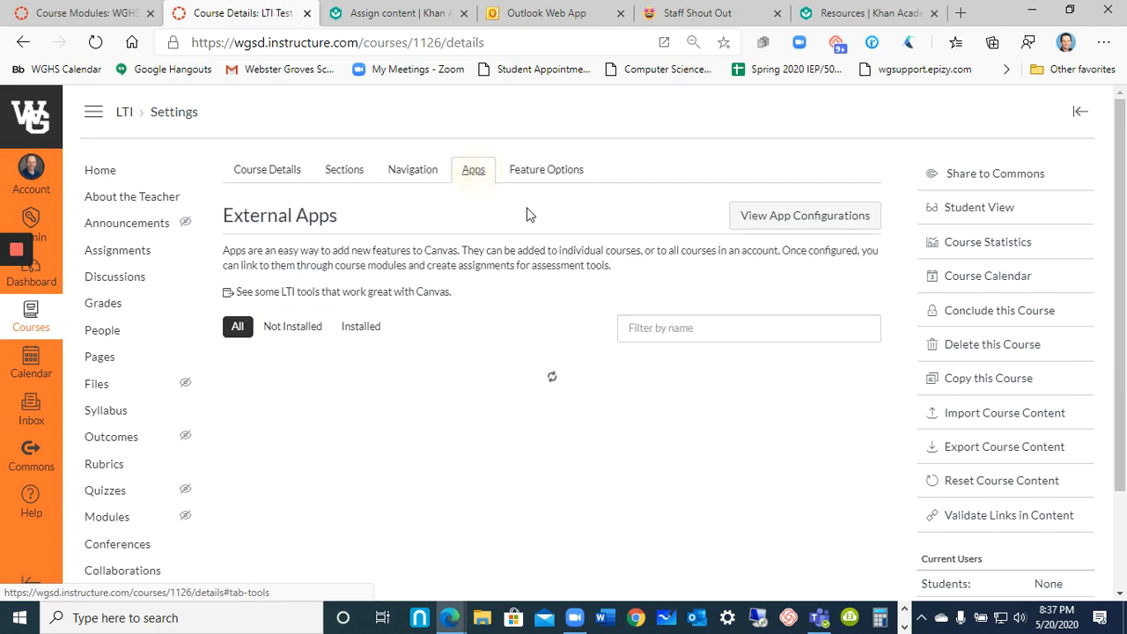
pyautogui.click(795, 220)
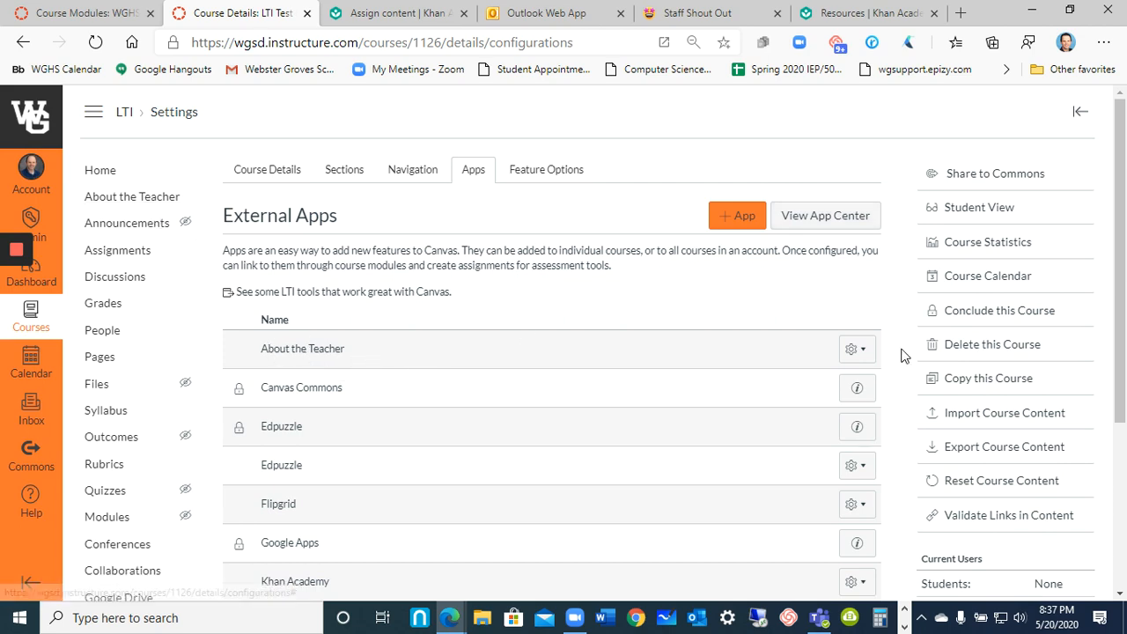
pyautogui.click(856, 351)
pyautogui.click(828, 389)
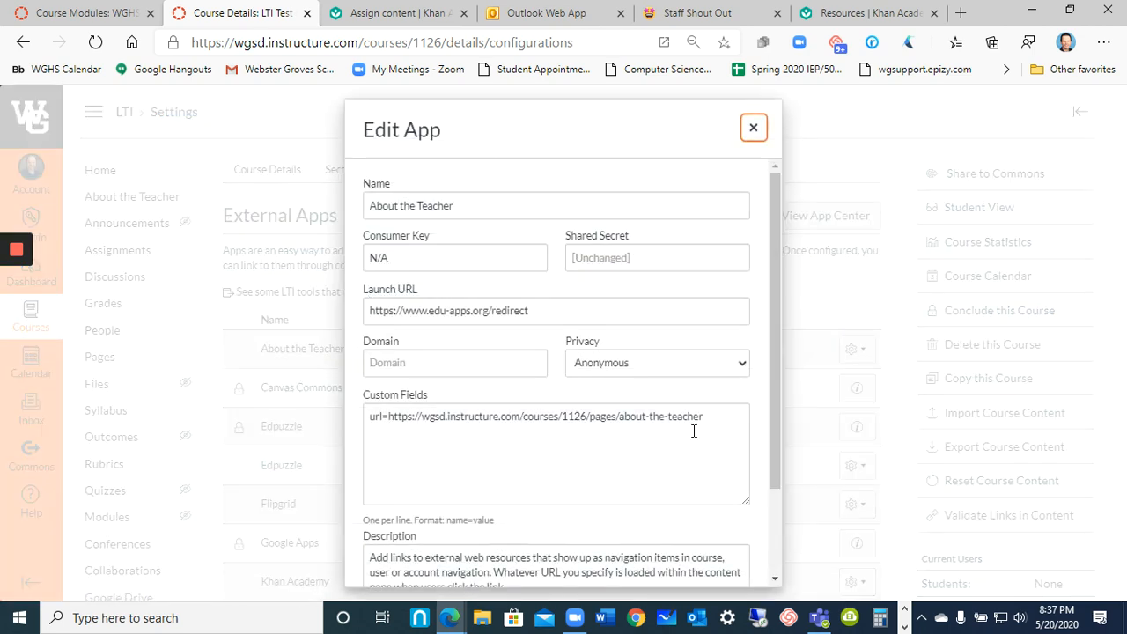
# Review the redirect URL in the About the Teacher app's custom fields and close the editor without saving.
pyautogui.moveTo(722, 422); pyautogui.dragTo(390, 423)
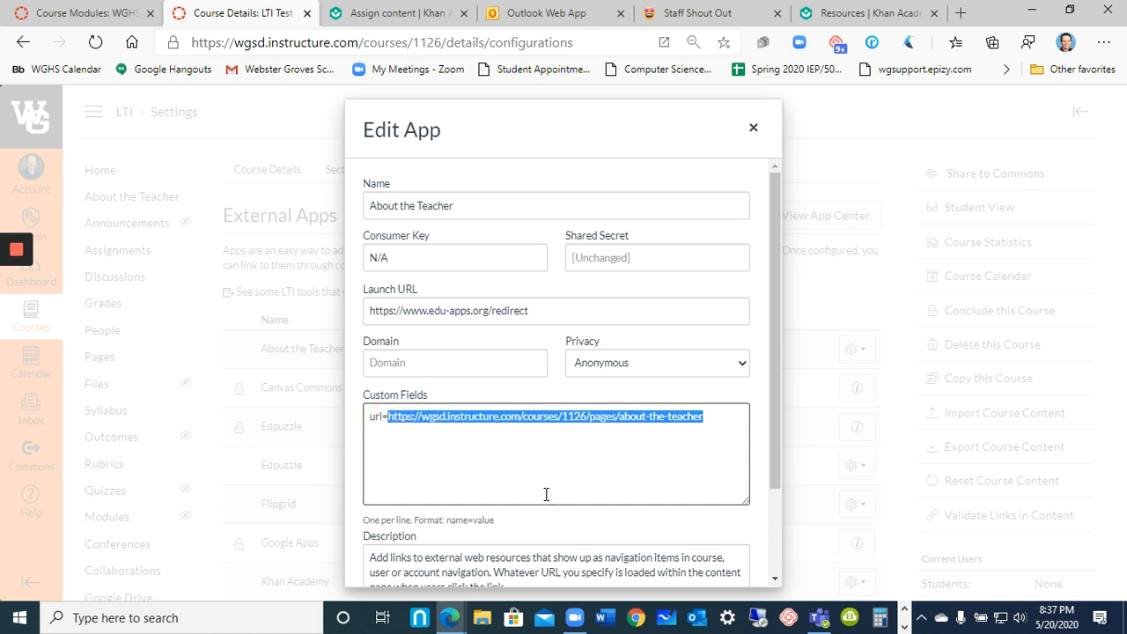
pyautogui.click(753, 128)
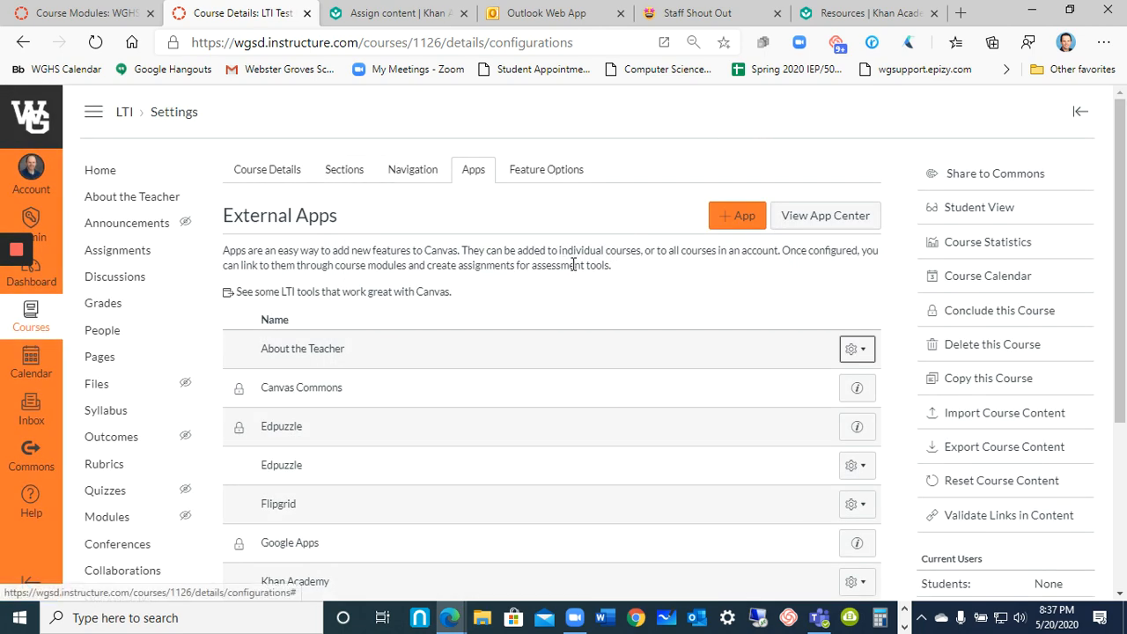
# Filter the App Center for "redirect" and start adding another app from the Redirect Tool.
pyautogui.click(742, 217)
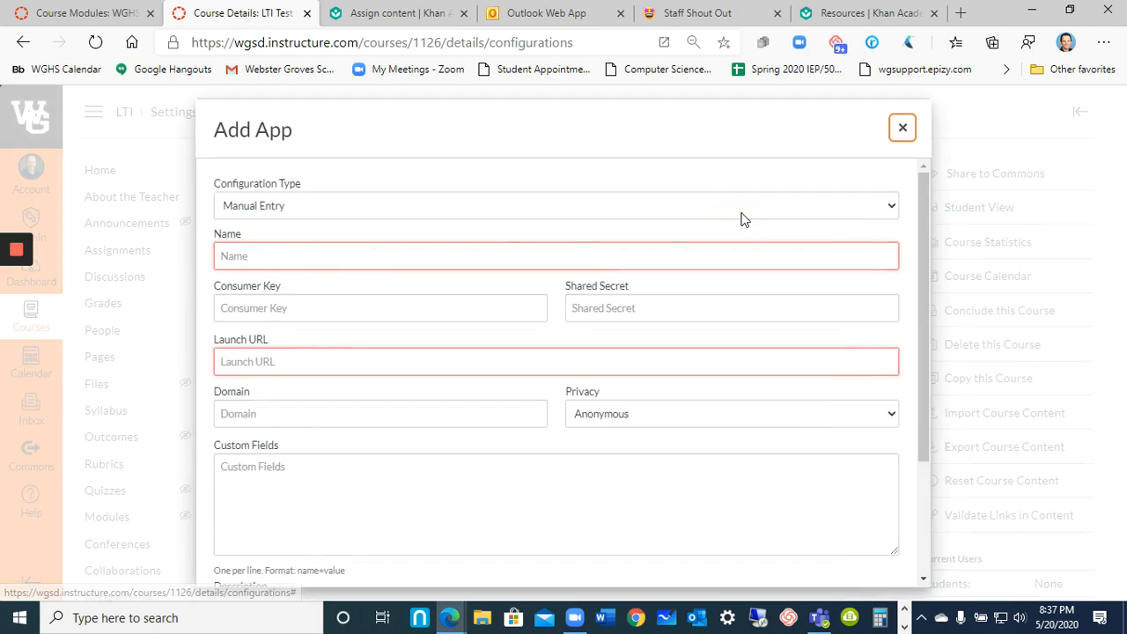
pyautogui.click(903, 128)
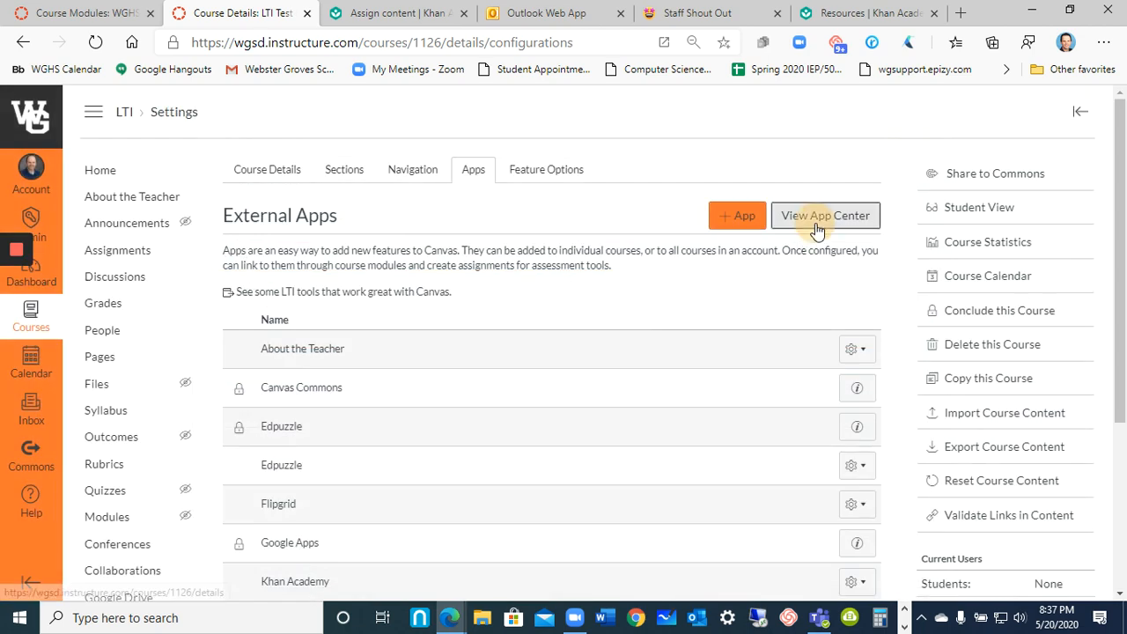
pyautogui.click(818, 225)
pyautogui.click(738, 330)
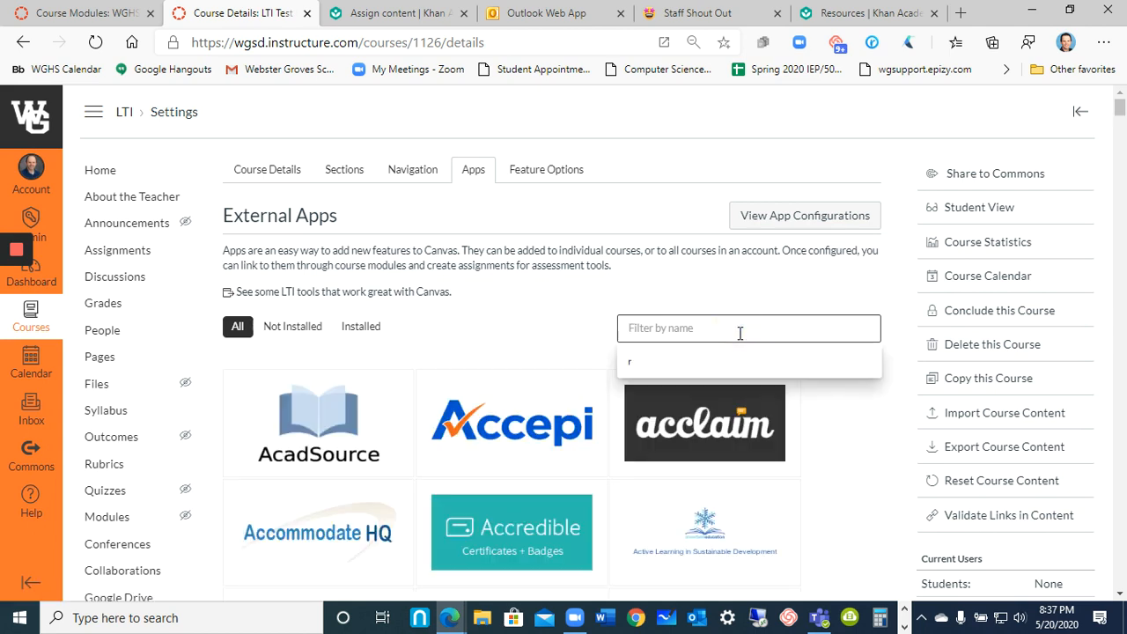
pyautogui.write('redirect')
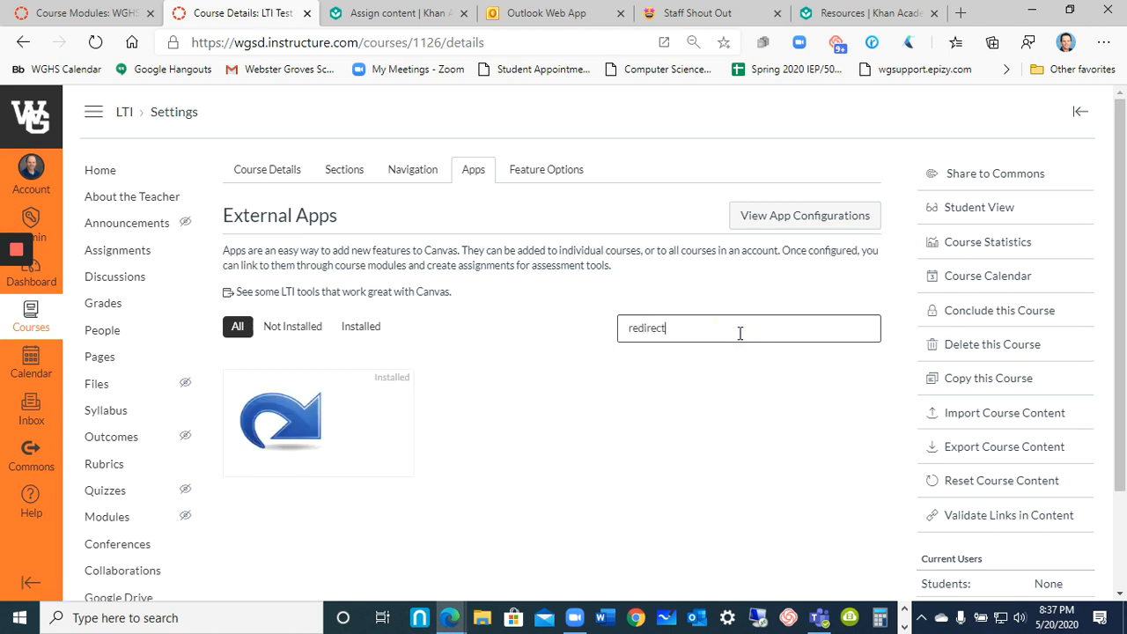
pyautogui.moveTo(358, 431)
pyautogui.moveTo(321, 430)
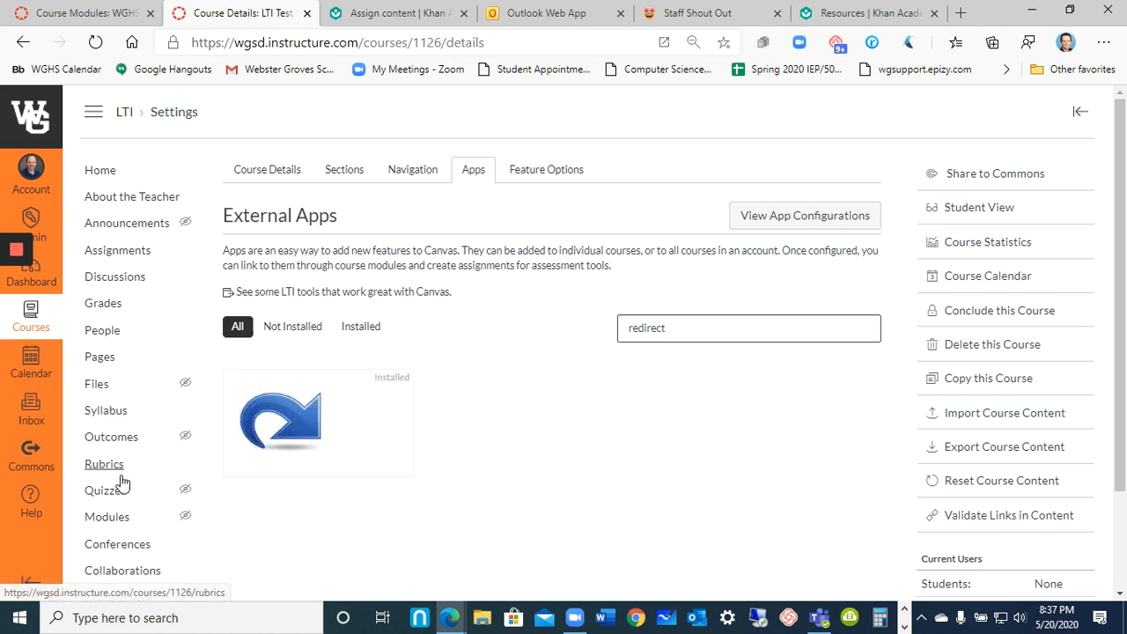
pyautogui.click(297, 429)
pyautogui.click(310, 454)
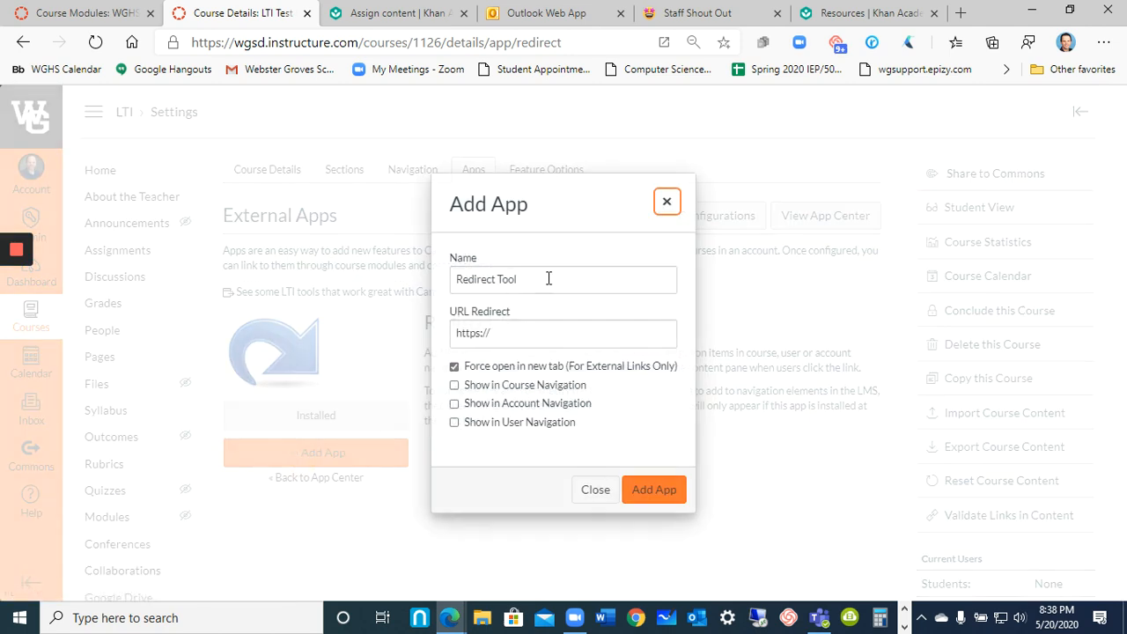
# Name the new redirect app Khan Academy.
pyautogui.doubleClick(540, 274)
pyautogui.tripleClick(540, 274)
pyautogui.write('Khan Academy')
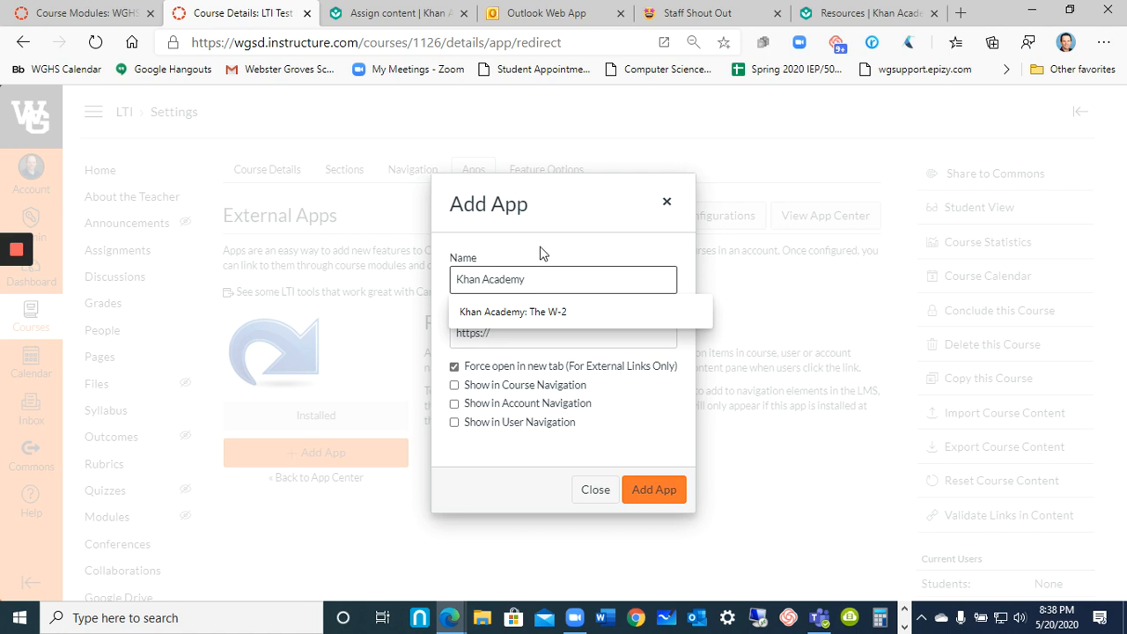
pyautogui.click(542, 253)
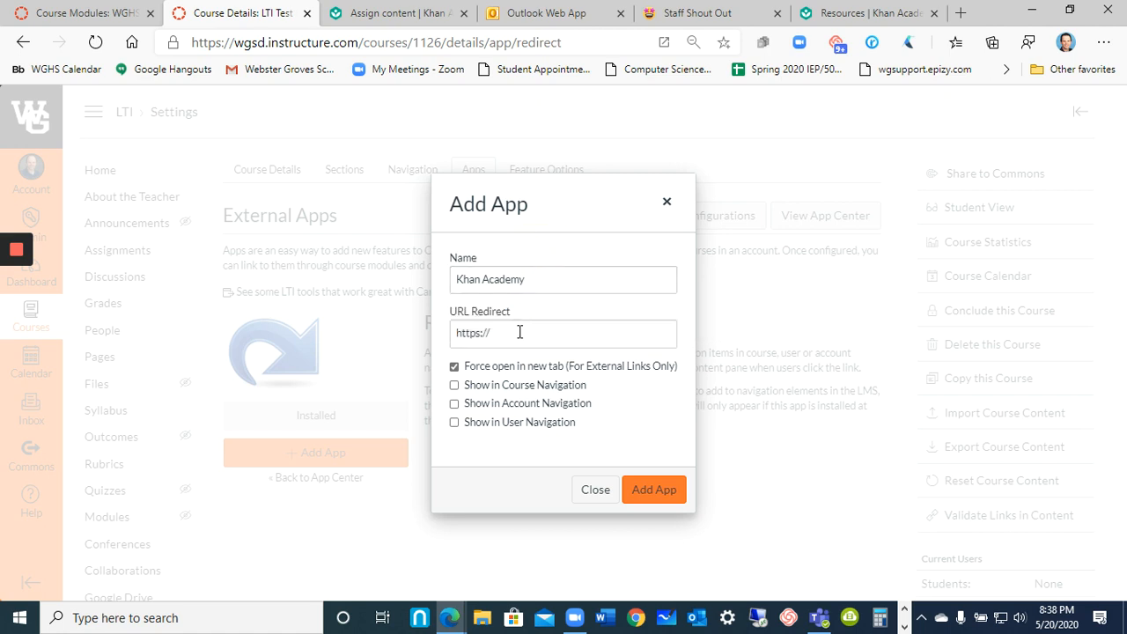
pyautogui.click(352, 16)
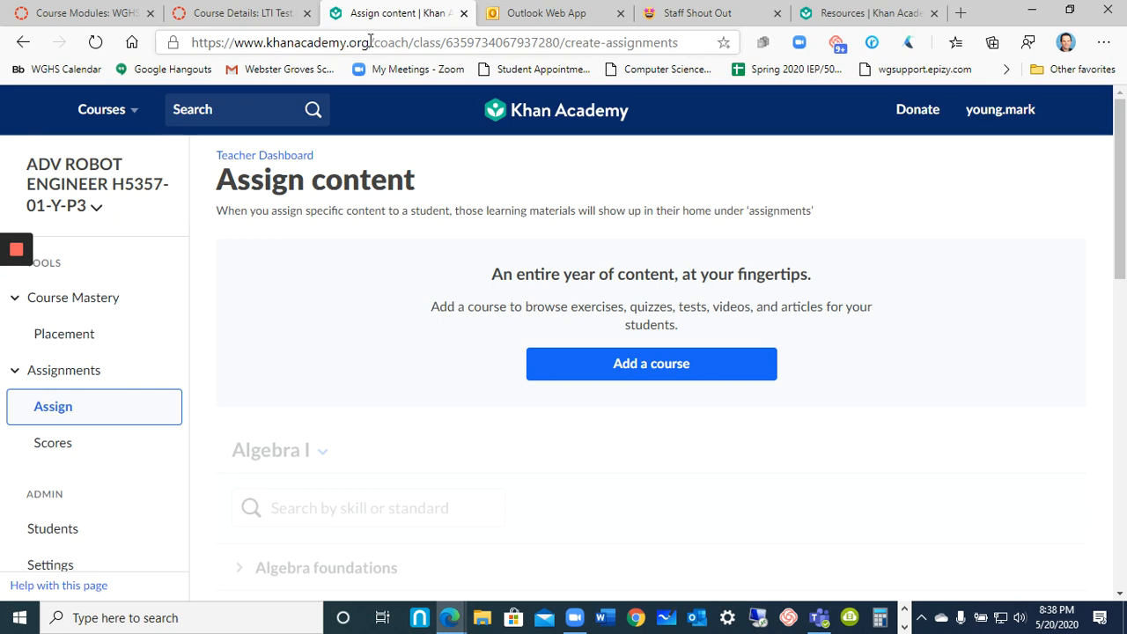
pyautogui.moveTo(370, 41); pyautogui.dragTo(192, 42)
pyautogui.rightClick(208, 49)
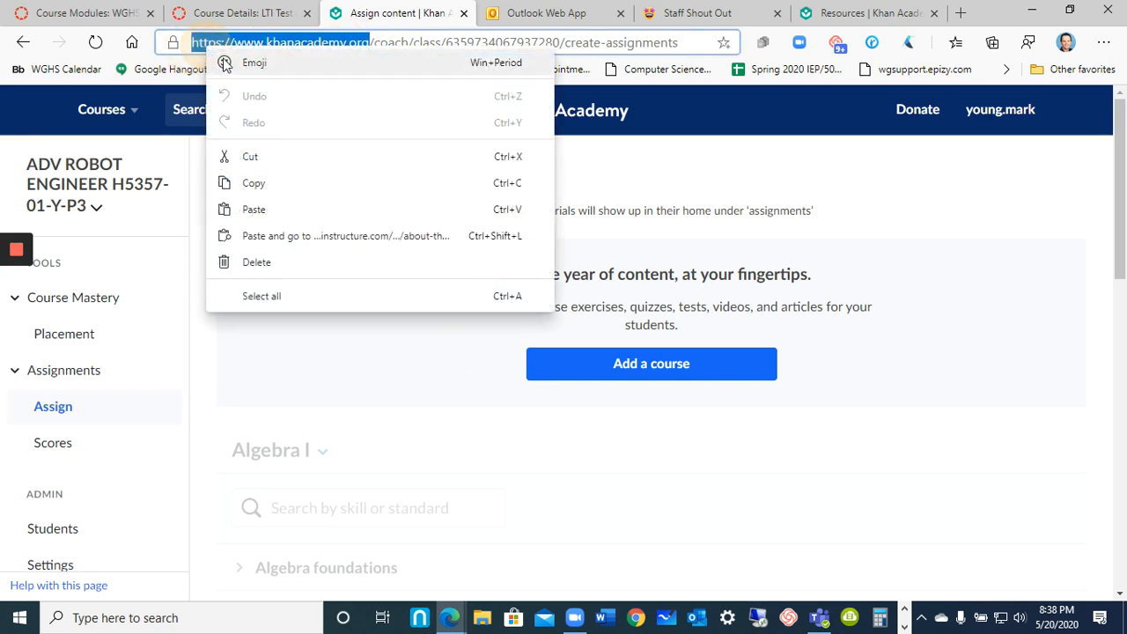
pyautogui.click(257, 183)
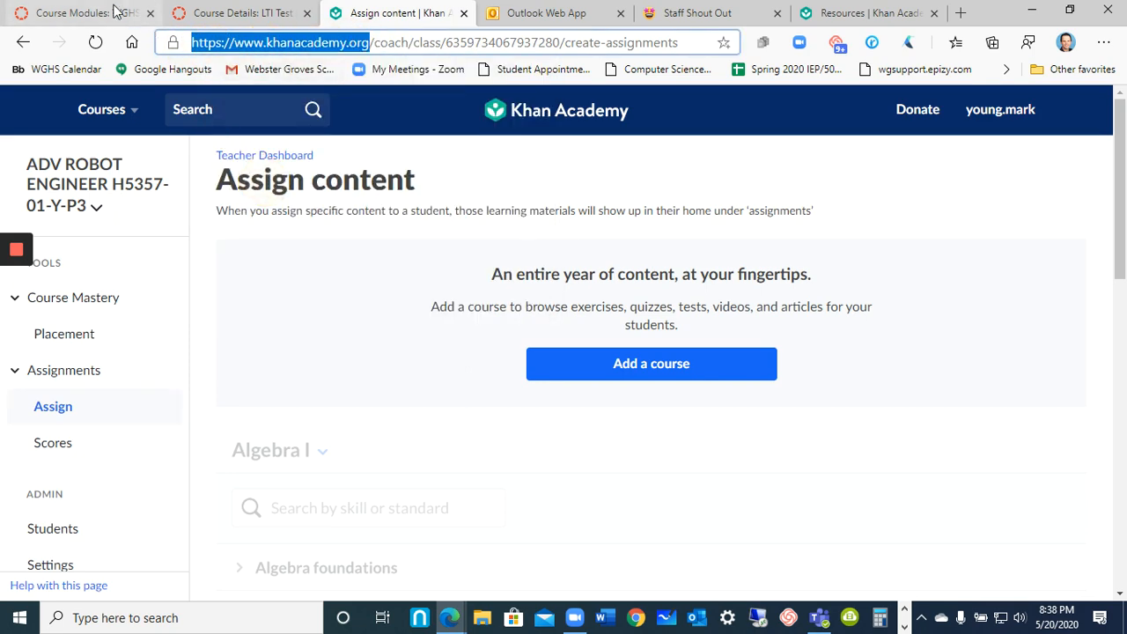
pyautogui.click(113, 12)
pyautogui.click(226, 13)
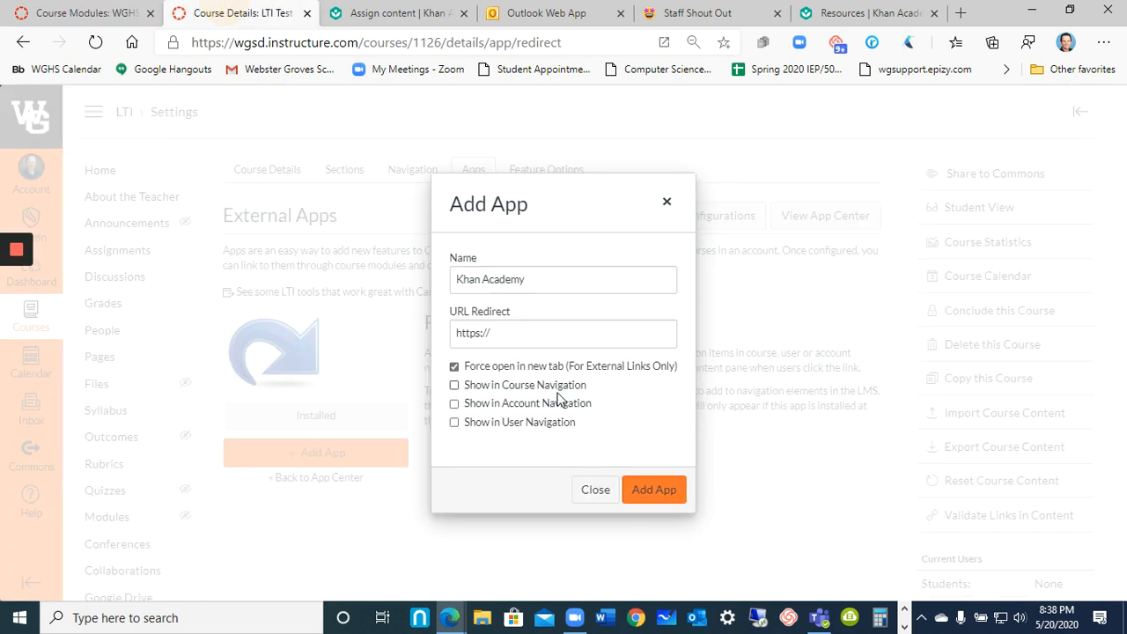
pyautogui.click(558, 332)
pyautogui.hotkey('ctrl', 'v')
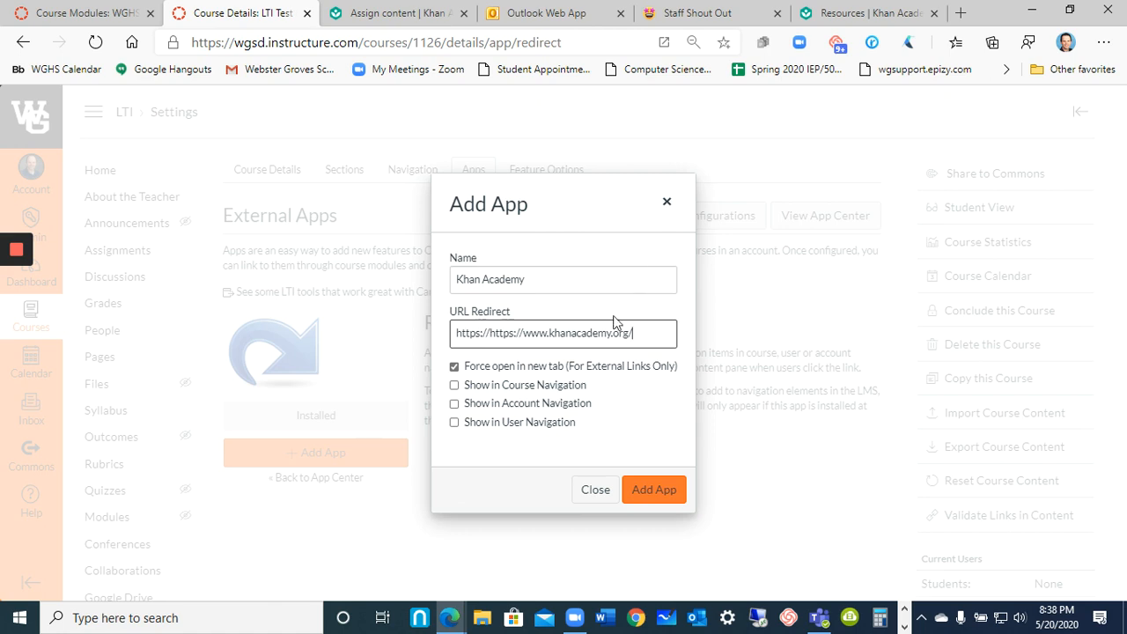
pyautogui.click(614, 369)
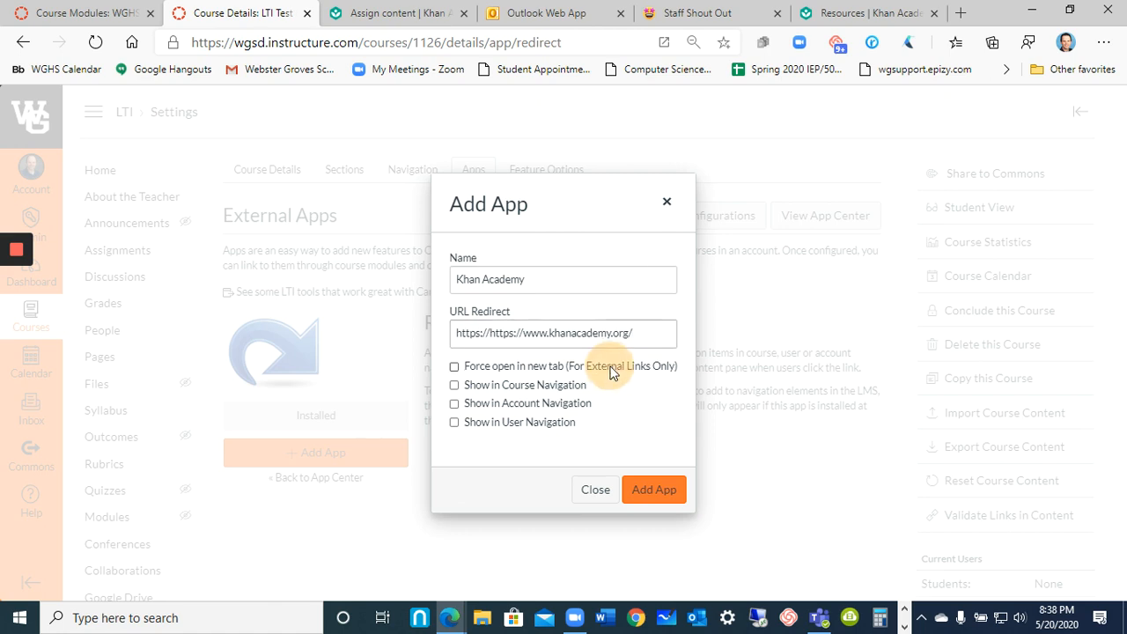
pyautogui.click(542, 391)
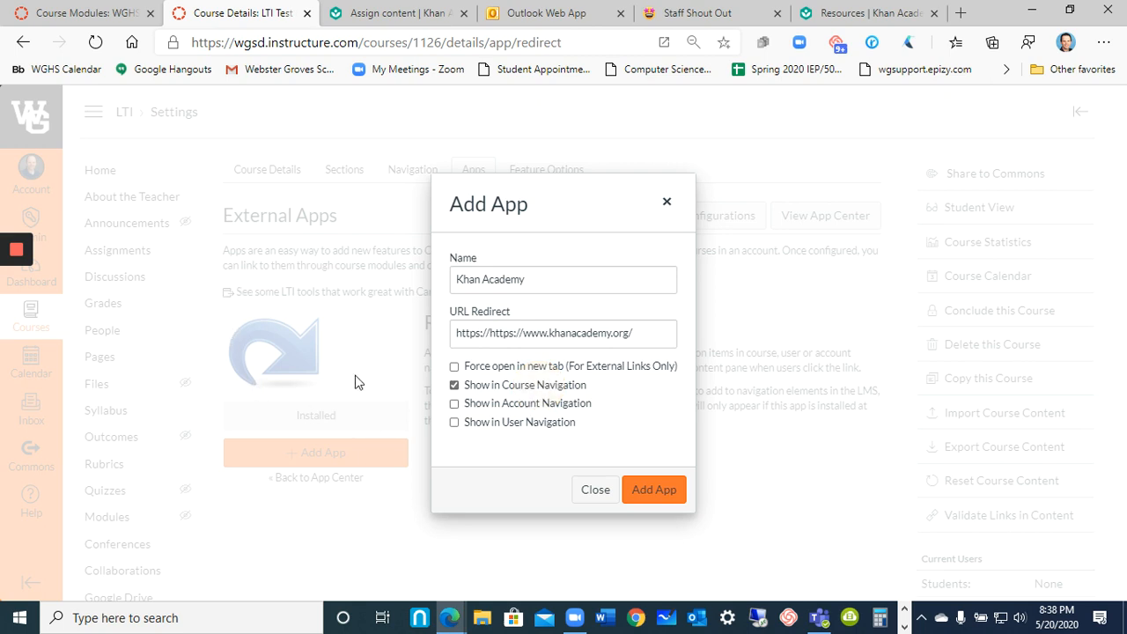
pyautogui.click(499, 404)
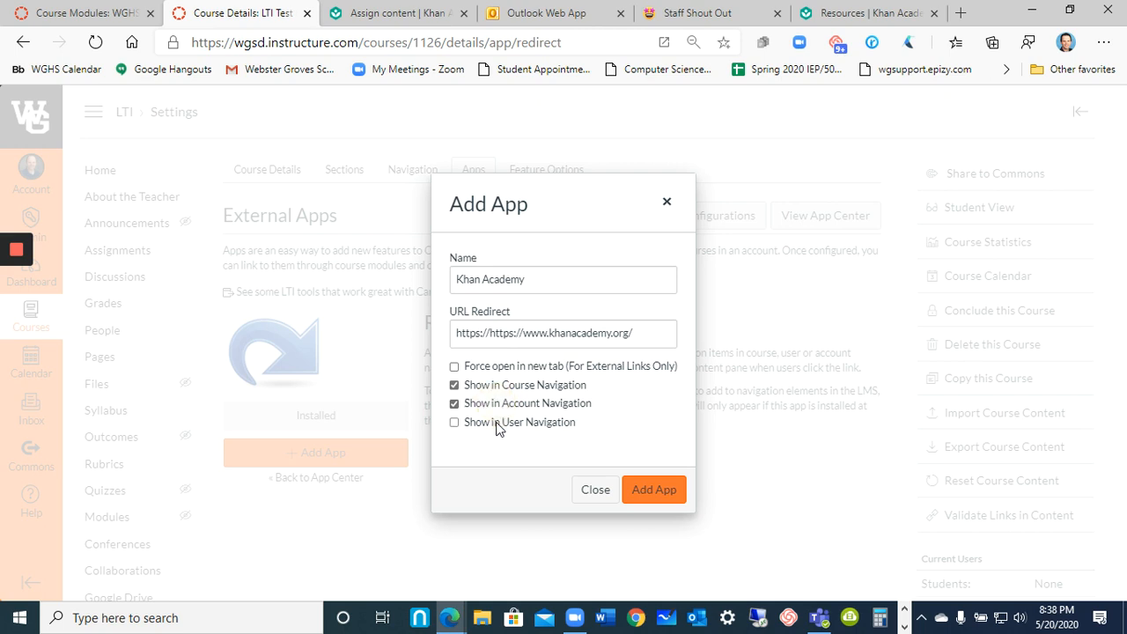
pyautogui.click(655, 496)
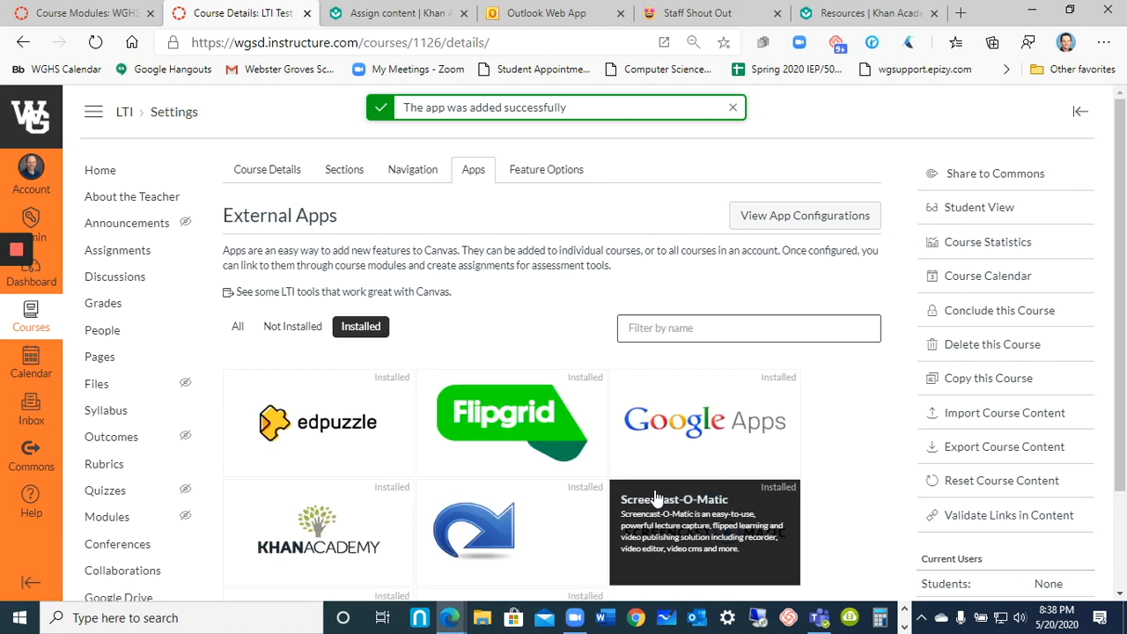
# Return to the course home page and test the Khan Academy link in the course navigation.
pyautogui.scroll(-2, 167, 322)
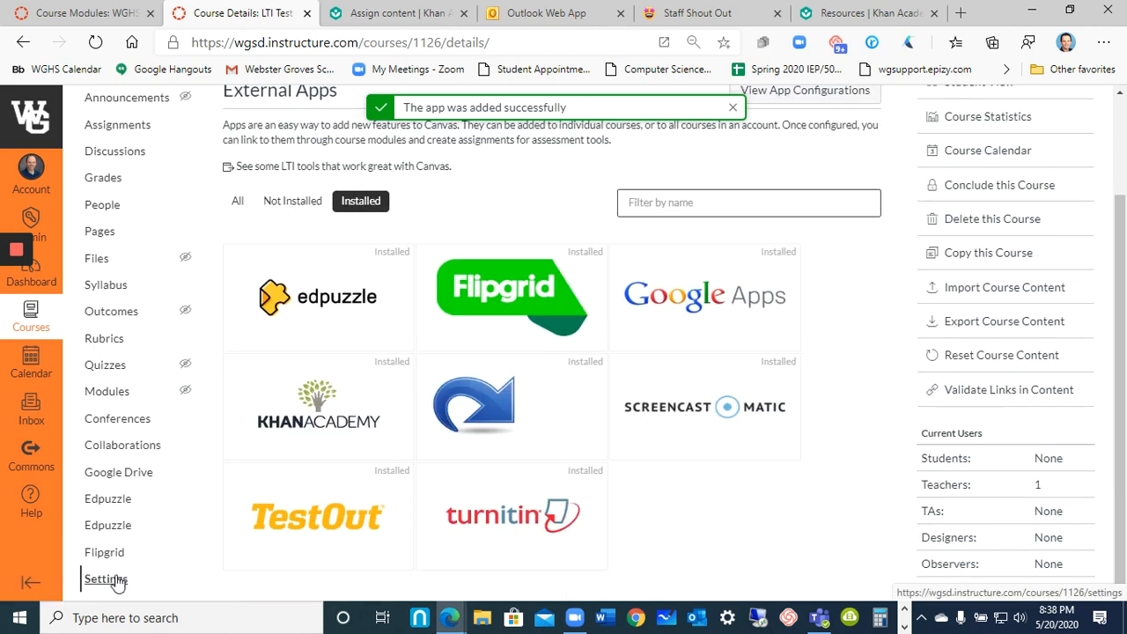
pyautogui.scroll(2, 130, 368)
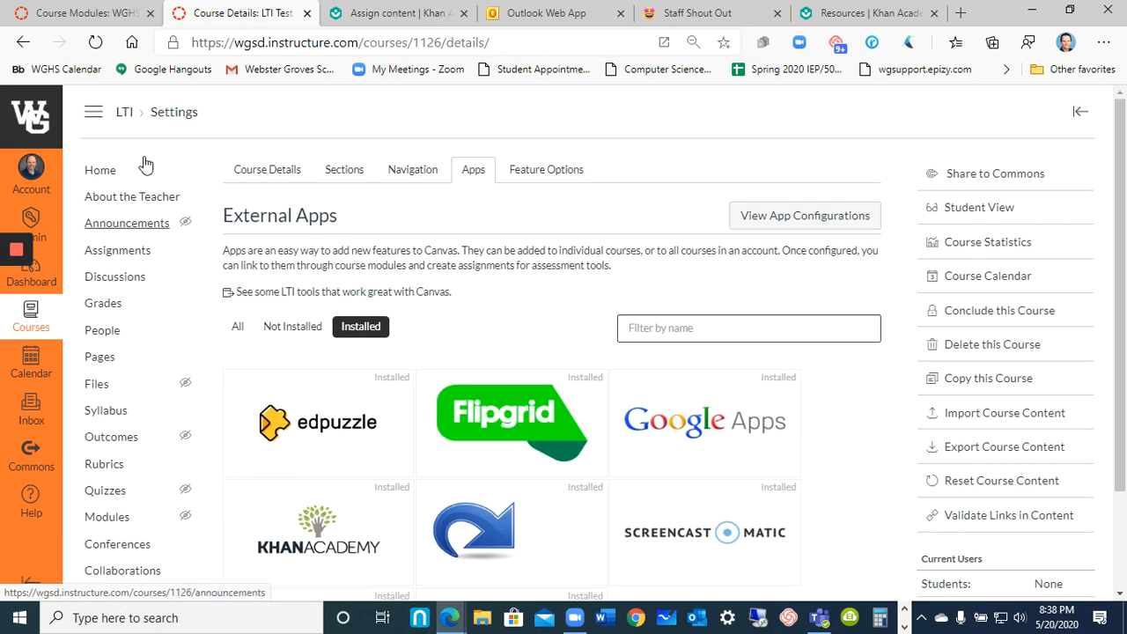
pyautogui.click(124, 112)
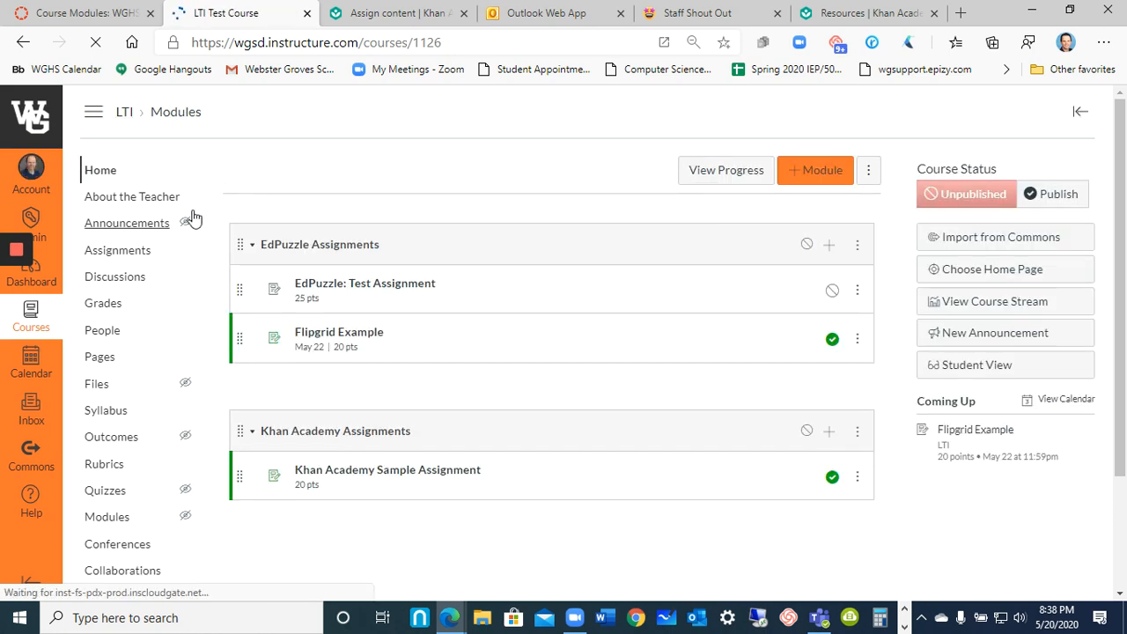
pyautogui.scroll(-3, 164, 521)
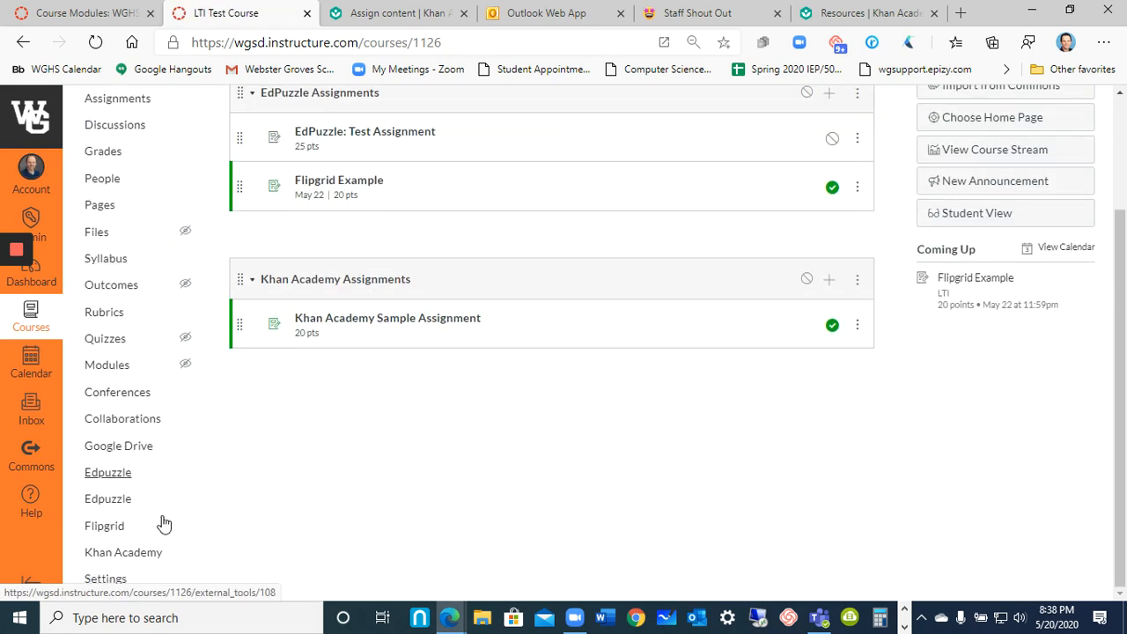
pyautogui.click(122, 555)
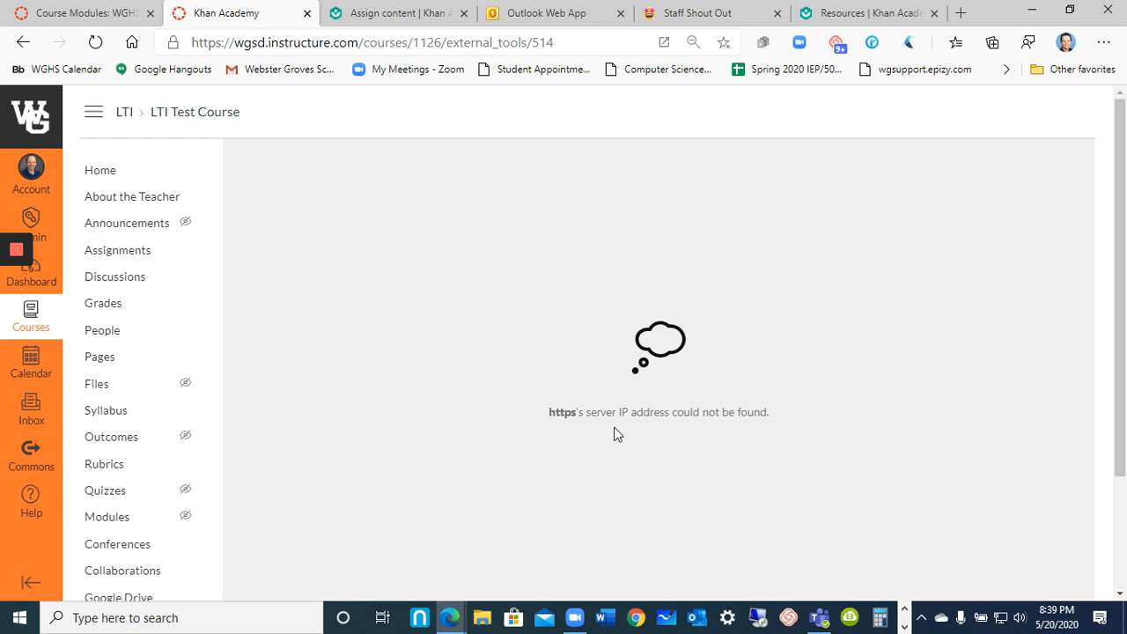
# Delete both Khan Academy apps from the course's external app configurations.
pyautogui.scroll(-2, 608, 433)
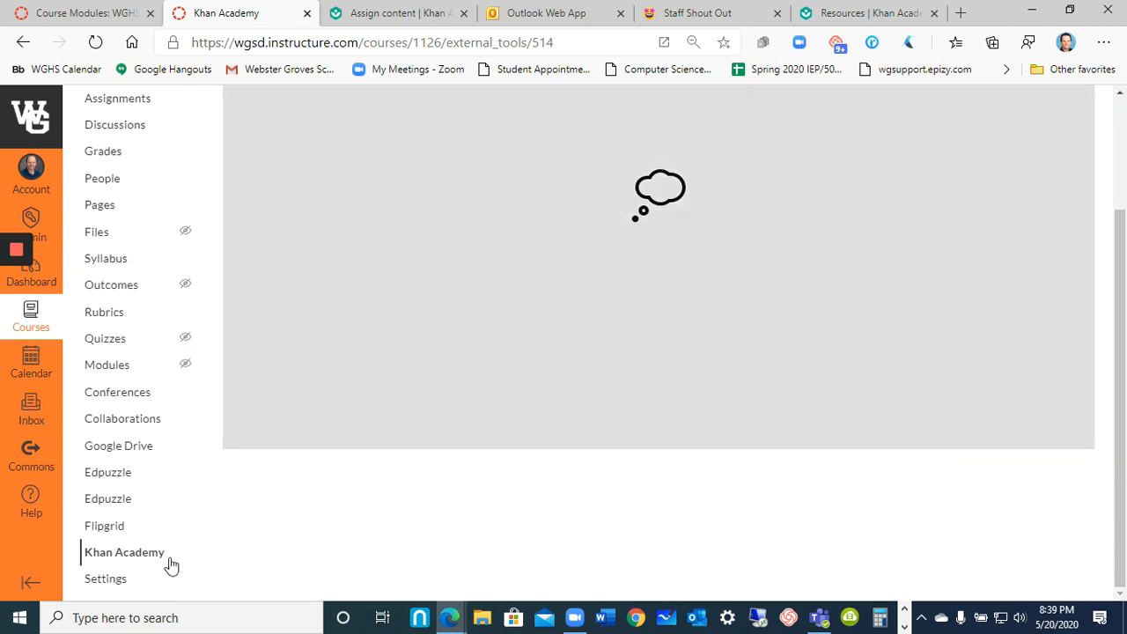
pyautogui.click(106, 581)
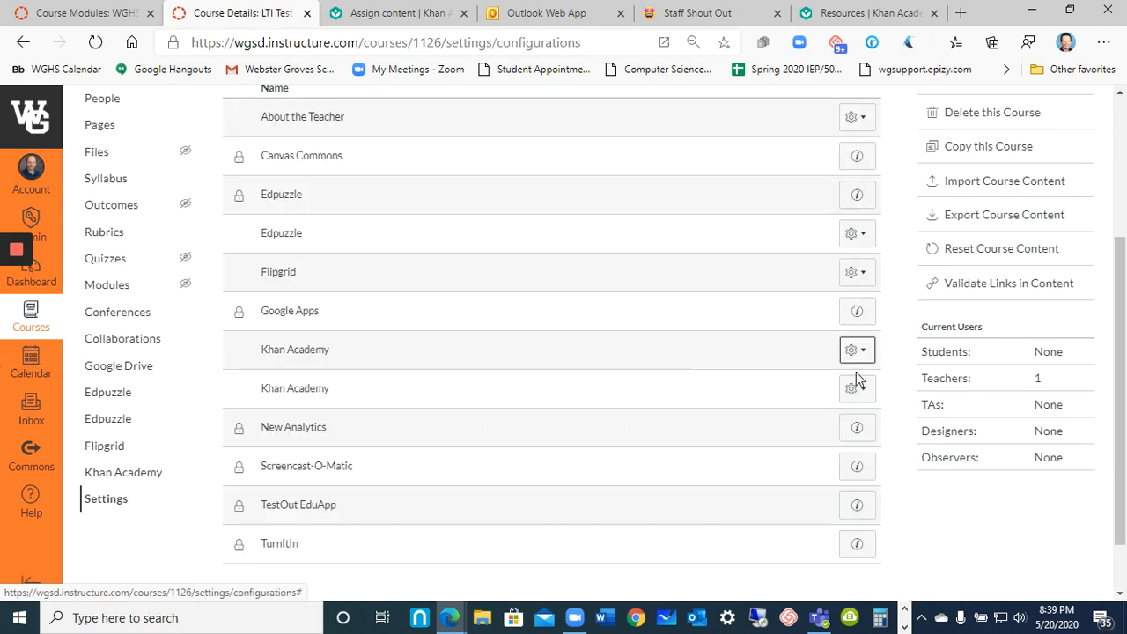
pyautogui.click(854, 353)
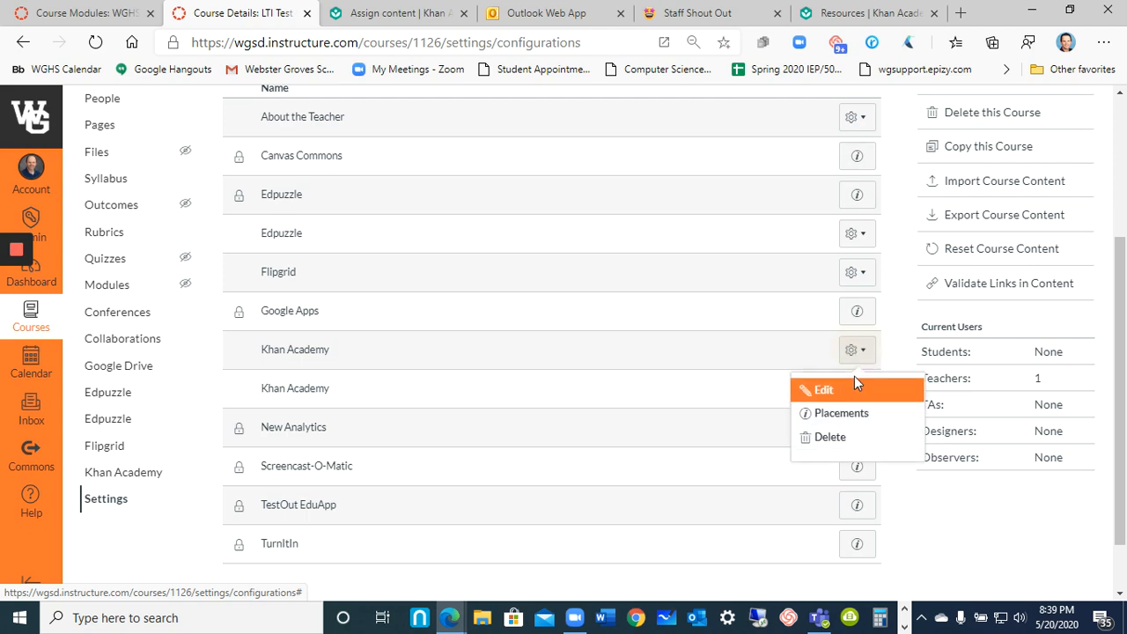
pyautogui.click(829, 437)
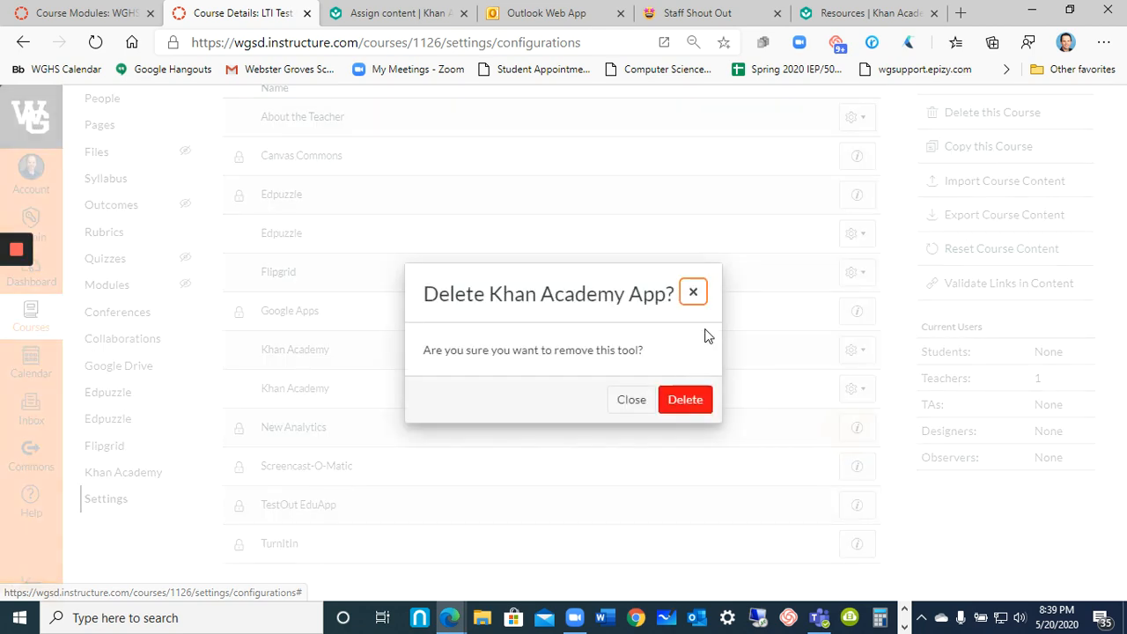
pyautogui.click(687, 401)
pyautogui.click(862, 352)
pyautogui.click(838, 437)
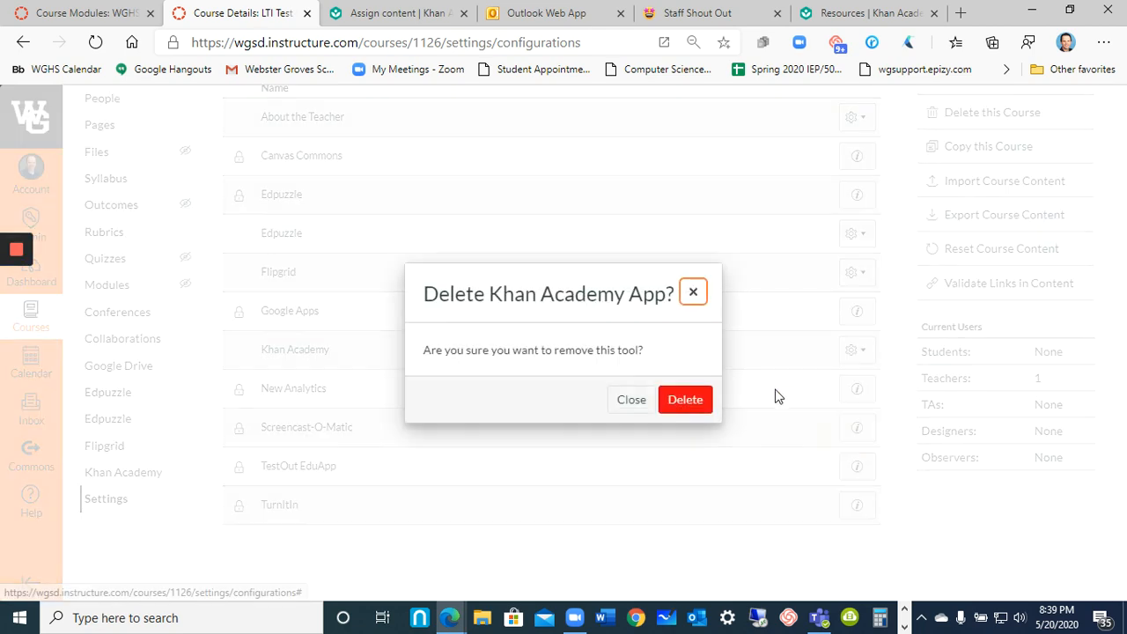
pyautogui.click(685, 399)
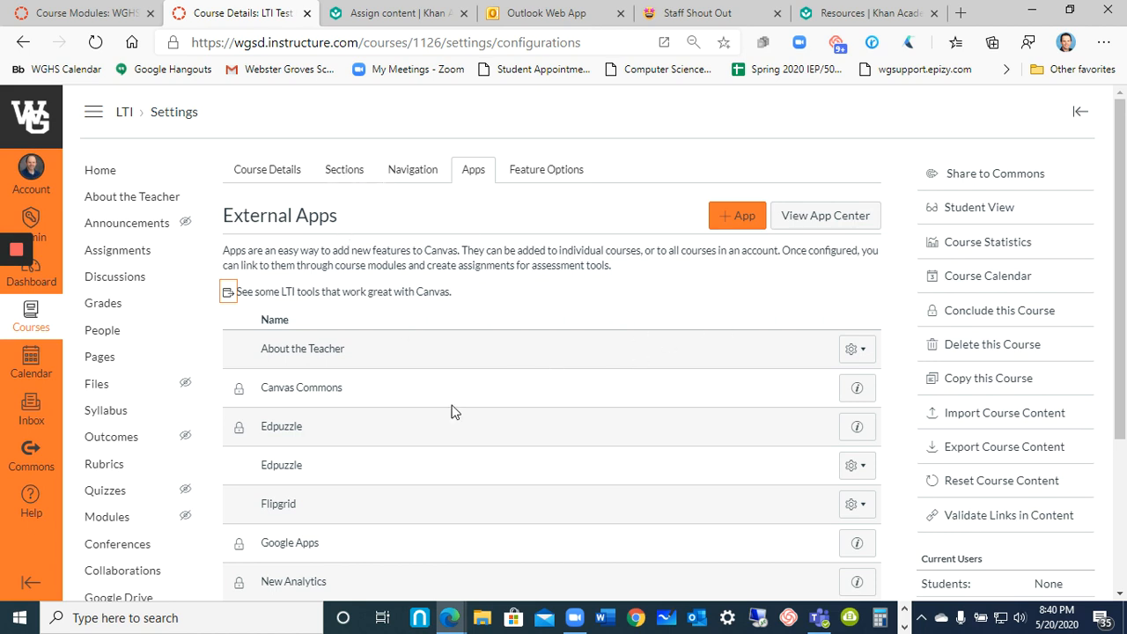
# Filter the App Center for "red" and start a new app from the Redirect Tool.
pyautogui.click(822, 219)
pyautogui.click(656, 329)
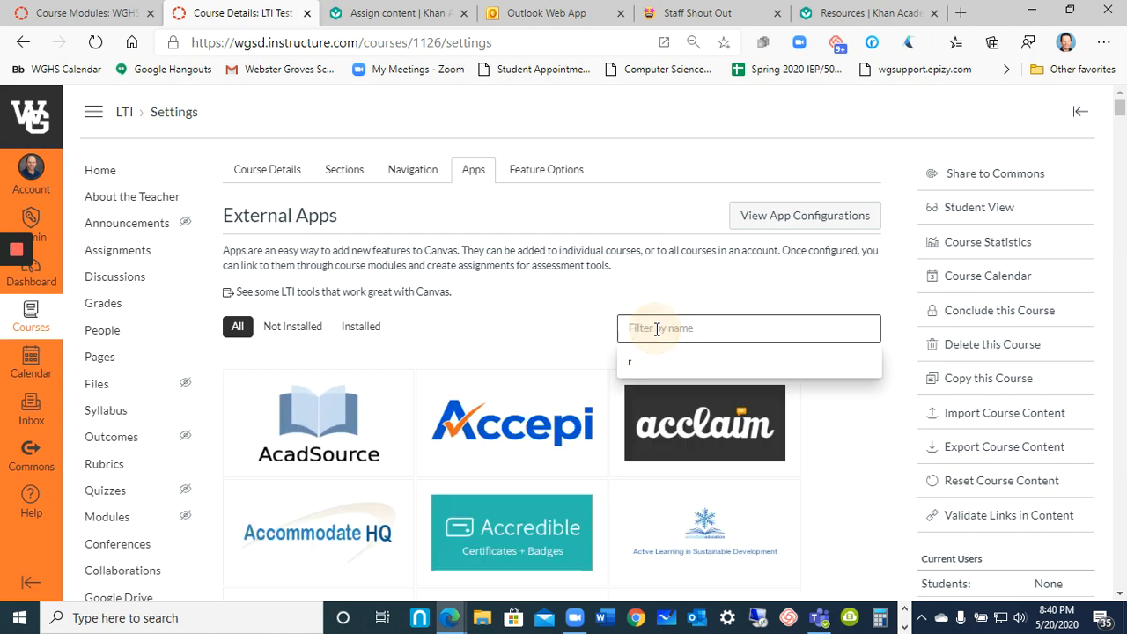
pyautogui.write('red')
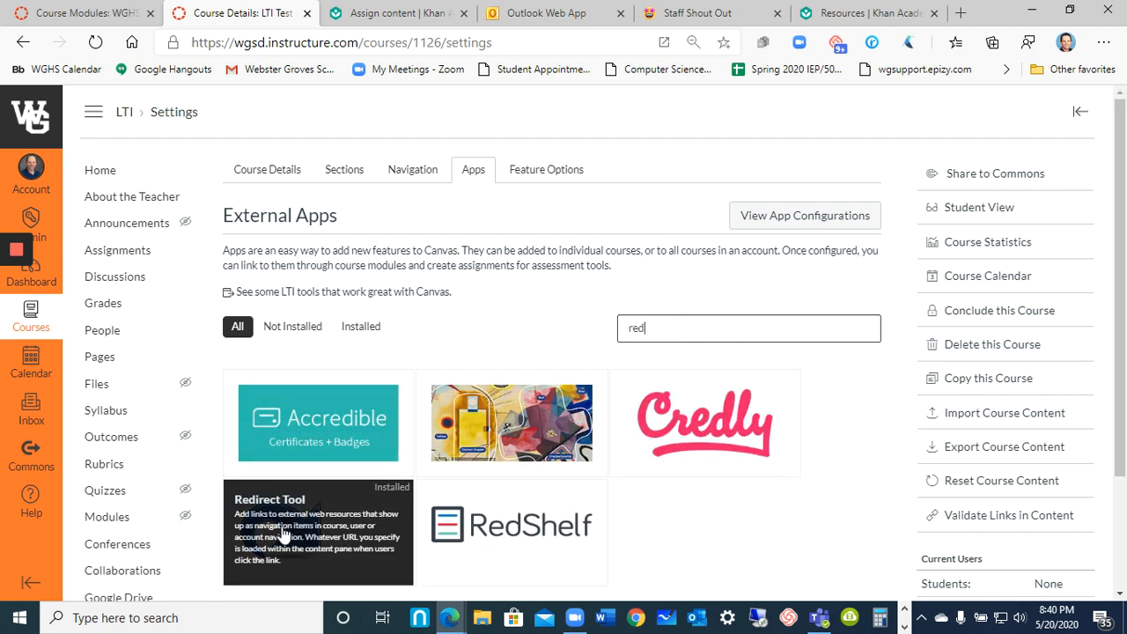
pyautogui.click(284, 534)
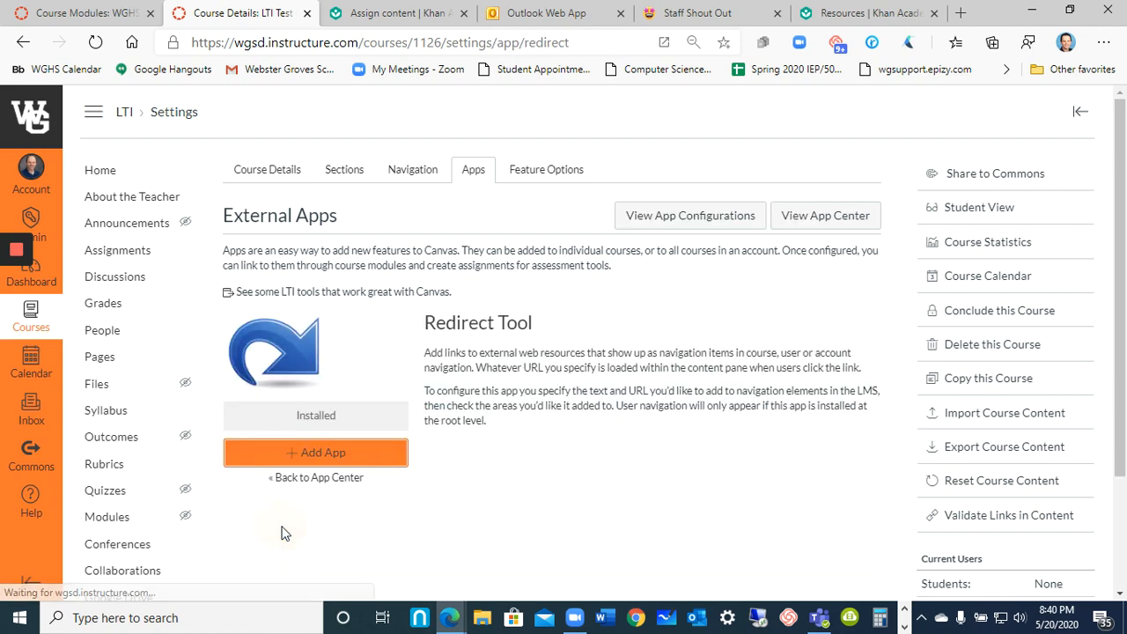
pyautogui.click(346, 457)
pyautogui.click(504, 334)
pyautogui.hotkey('ctrl', 'a')
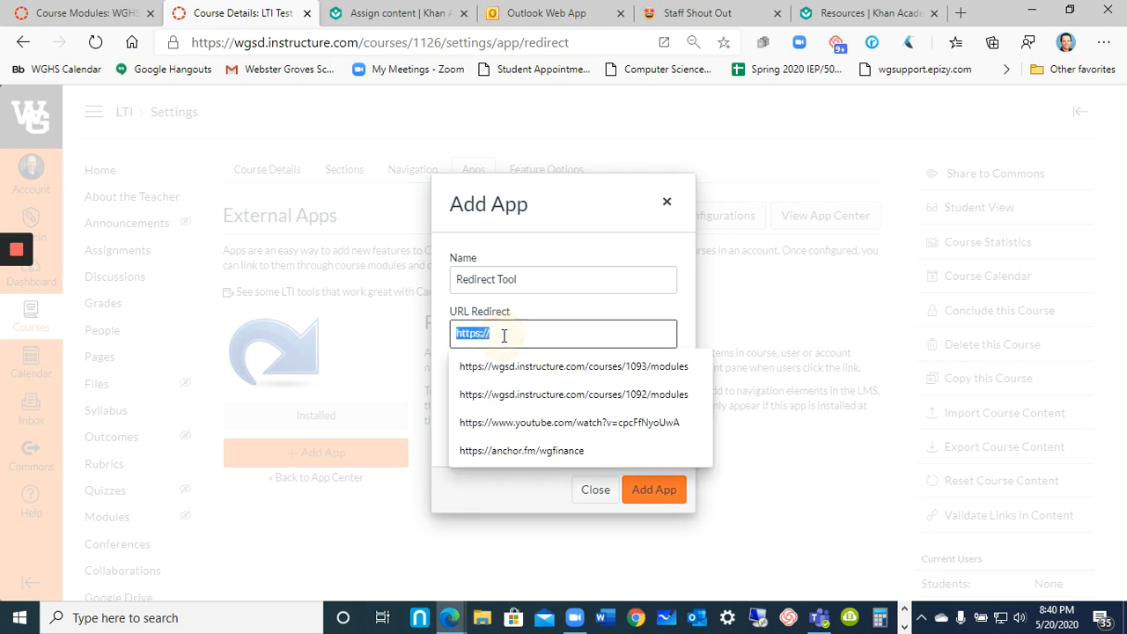
pyautogui.write('https://www.khanacademy.org/')
pyautogui.tripleClick(516, 280)
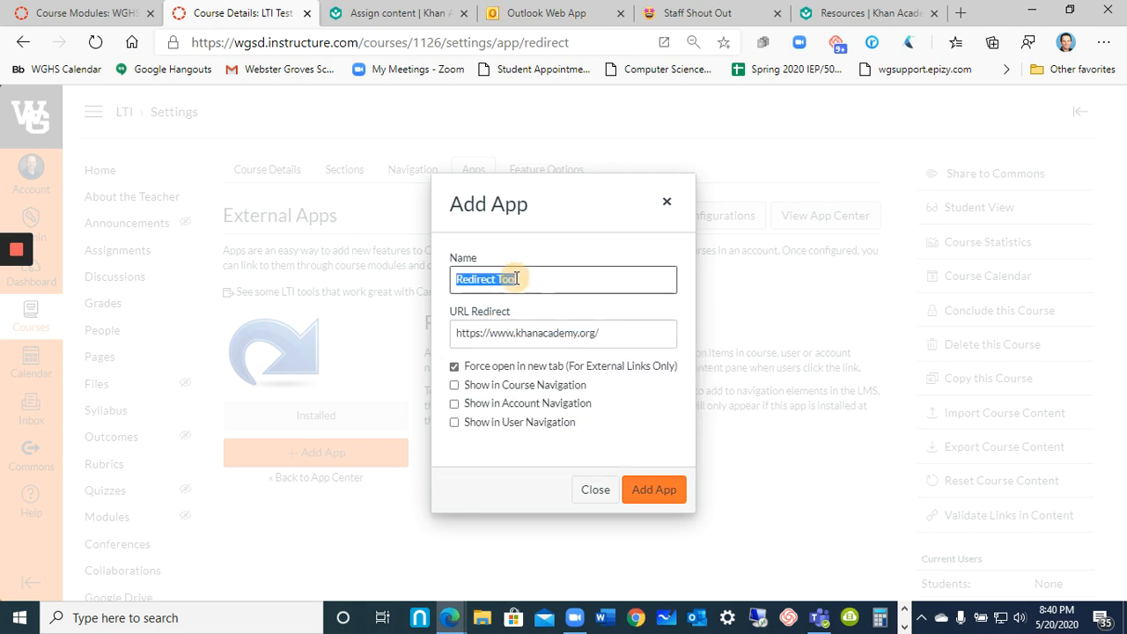
pyautogui.write('Khan Academy')
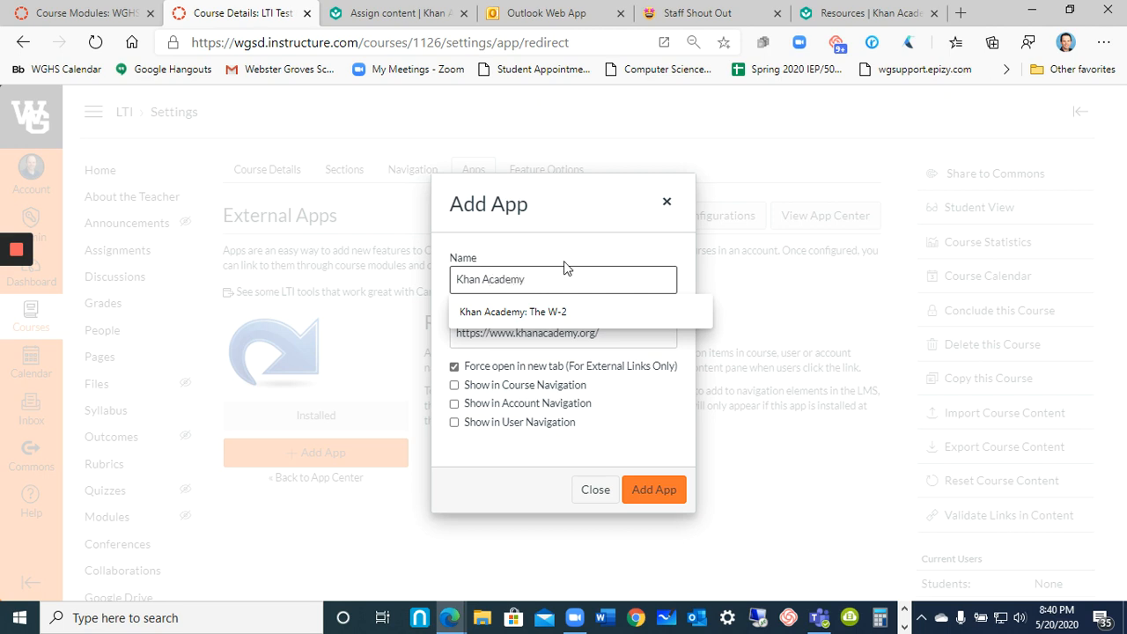
# Finish adding the Khan Academy redirect app to the course with its current settings.
pyautogui.click(500, 453)
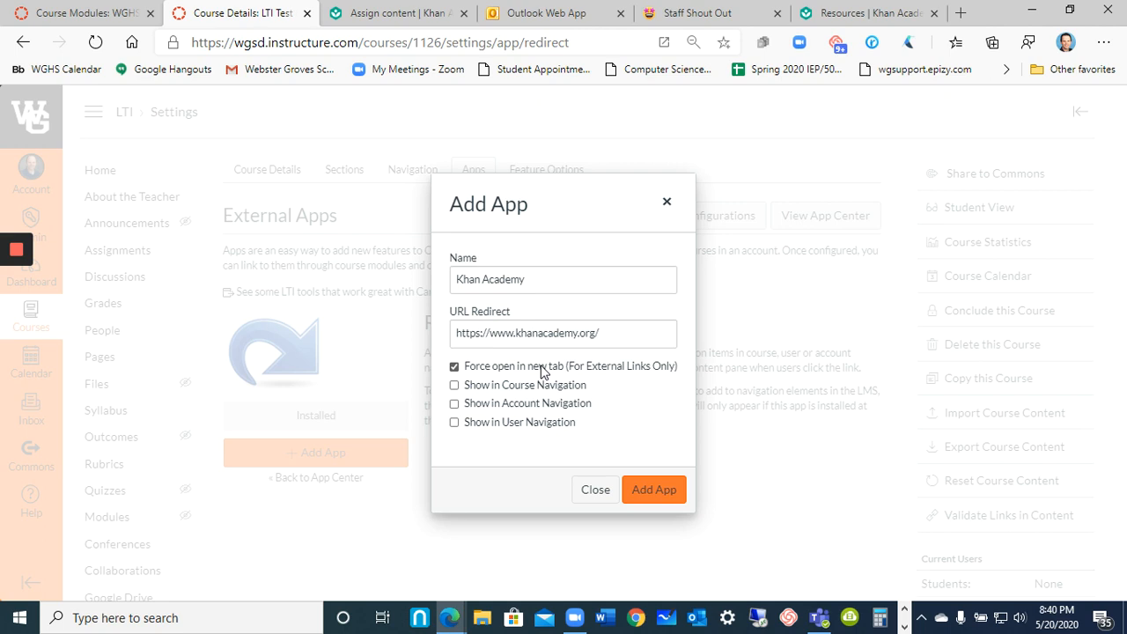
pyautogui.click(670, 495)
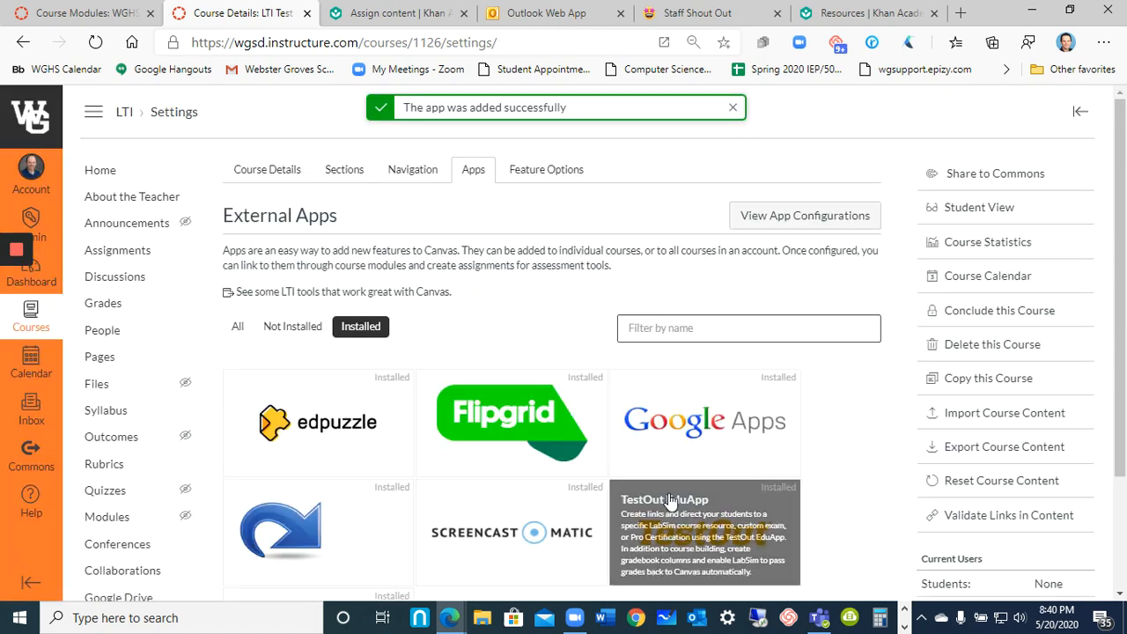
# Return to the LTI course home page, look through the course navigation for the Khan Academy link, and reload the page.
pyautogui.click(125, 115)
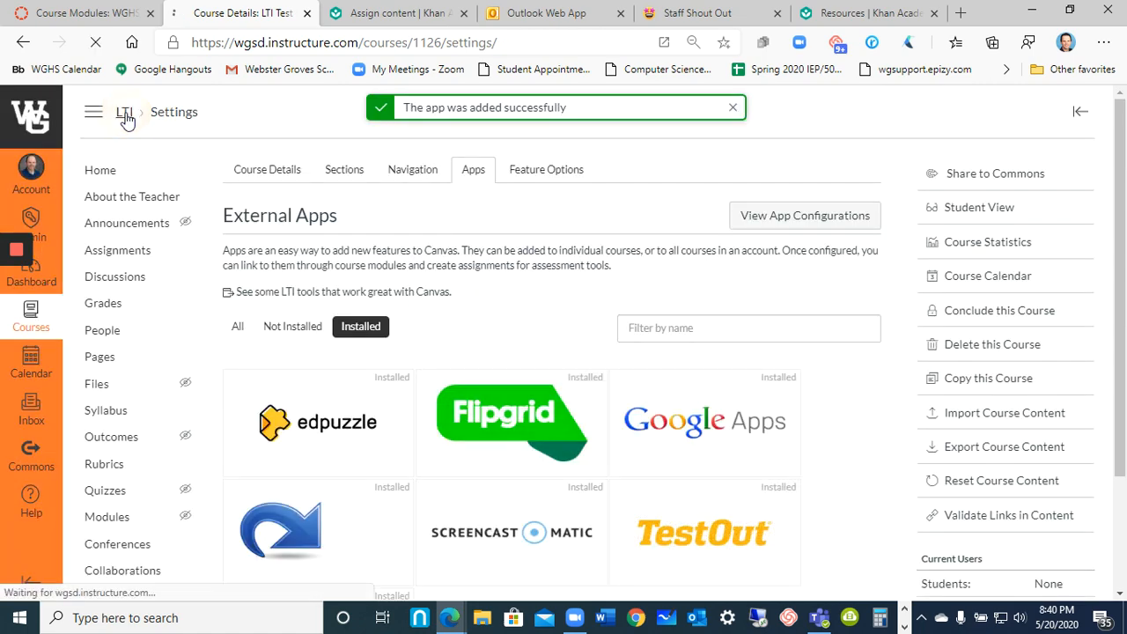
pyautogui.scroll(-3, 187, 440)
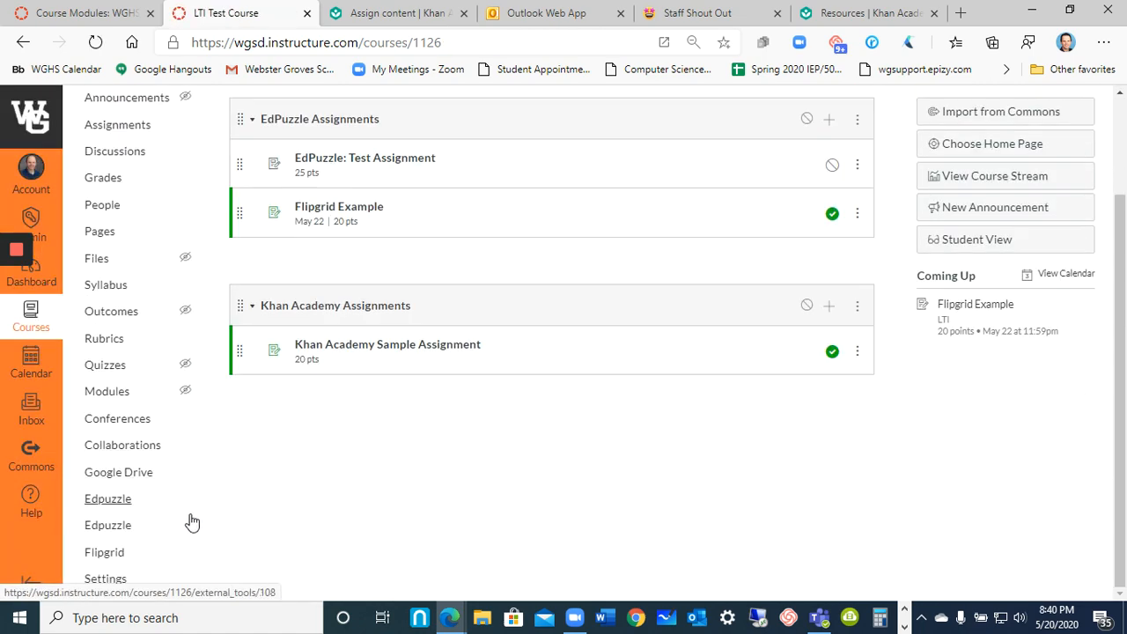
pyautogui.scroll(3, 214, 516)
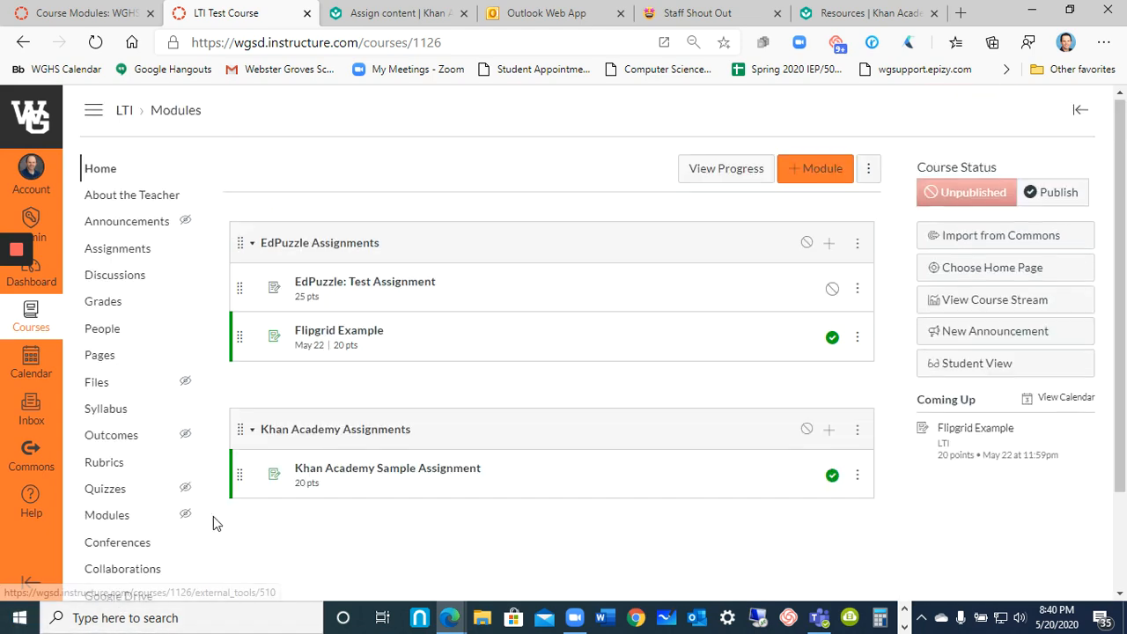
pyautogui.click(125, 115)
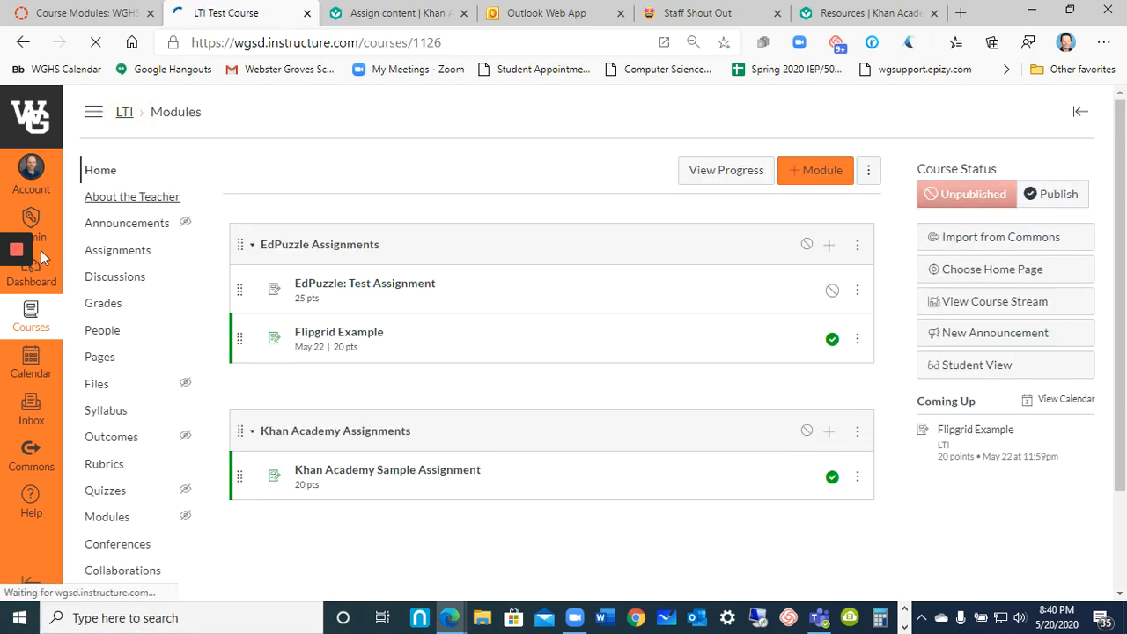
pyautogui.click(15, 290)
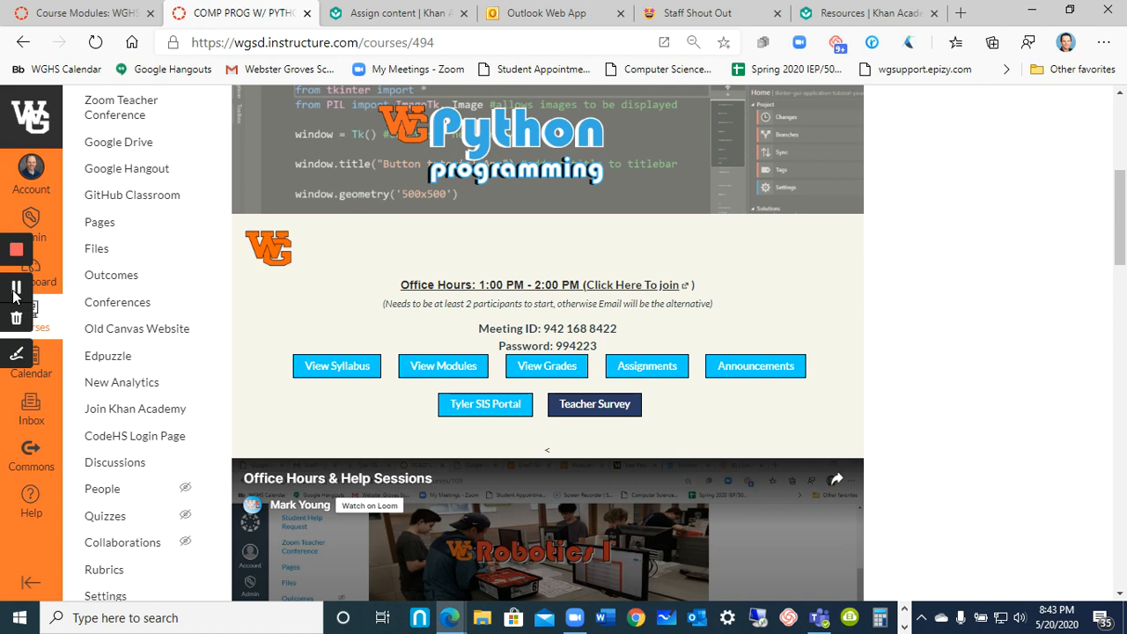